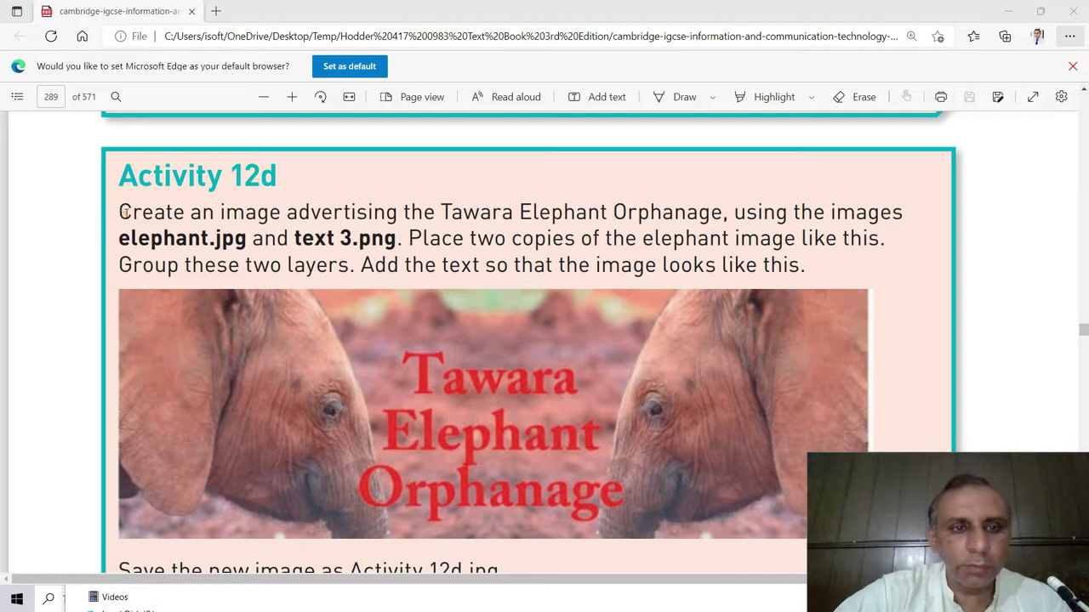
Step: Highlight the brief's opening words, the elephant.jpg file names and the 'Add the text' instruction
{"action": "left_click_drag", "start_coordinate": [124, 213], "coordinate": [412, 213]}
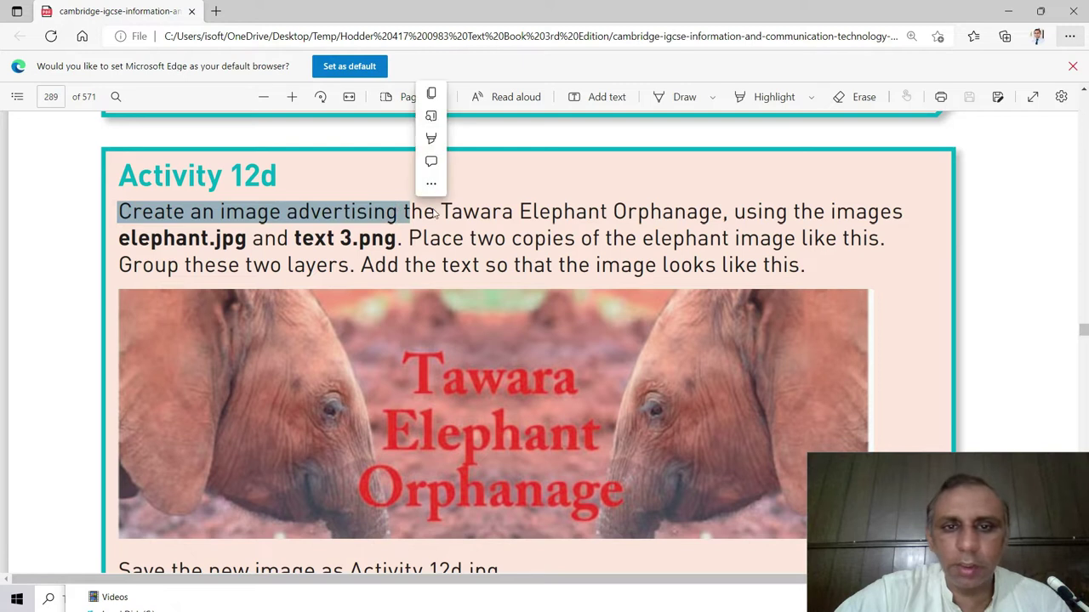
{"action": "left_click", "coordinate": [443, 211]}
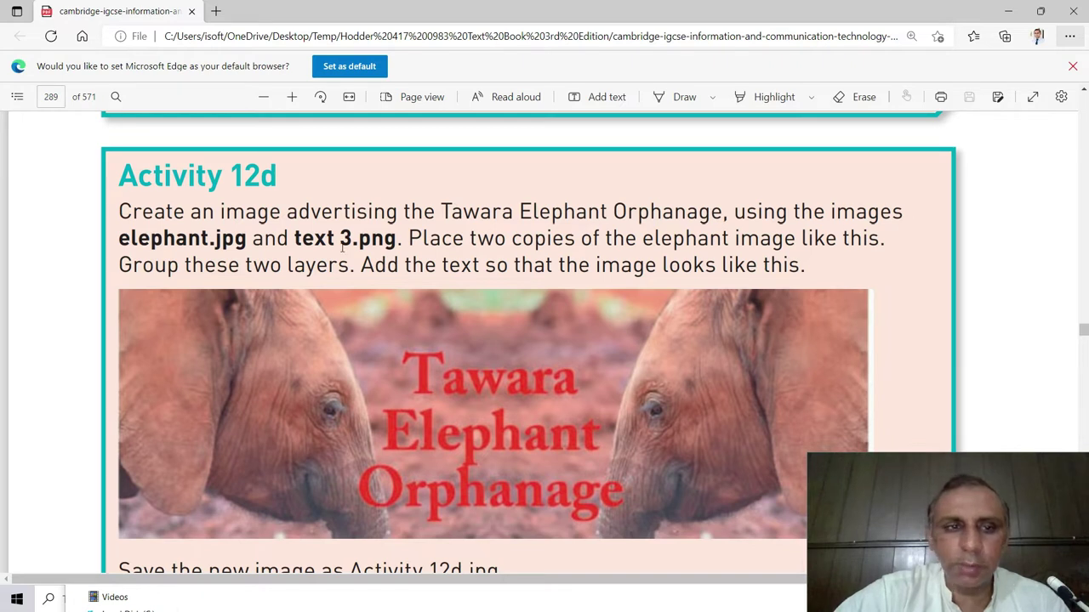
{"action": "double_click", "coordinate": [230, 239]}
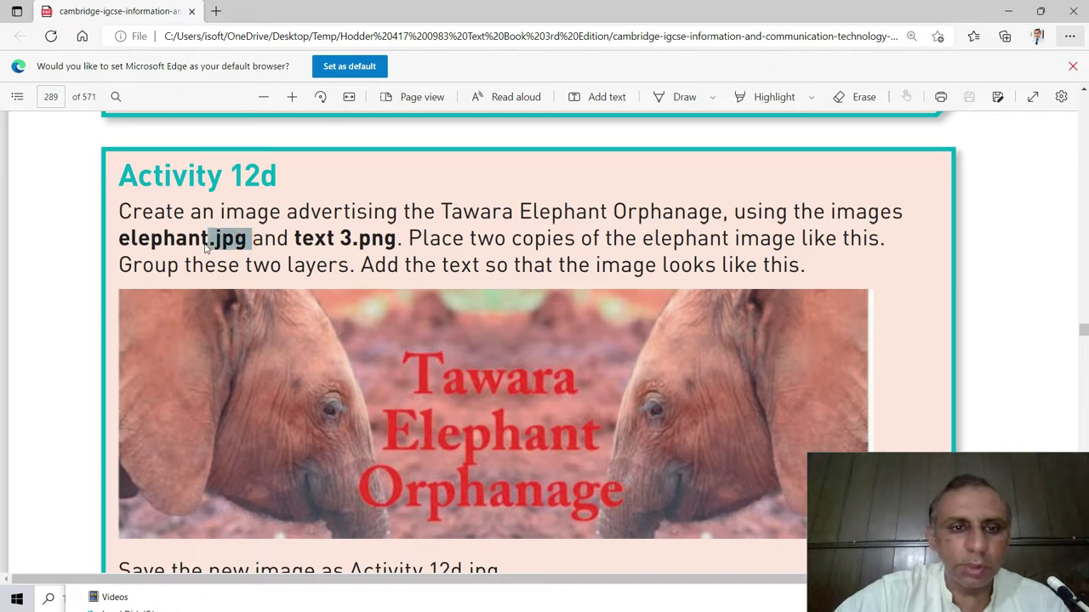
{"action": "left_click", "coordinate": [349, 243]}
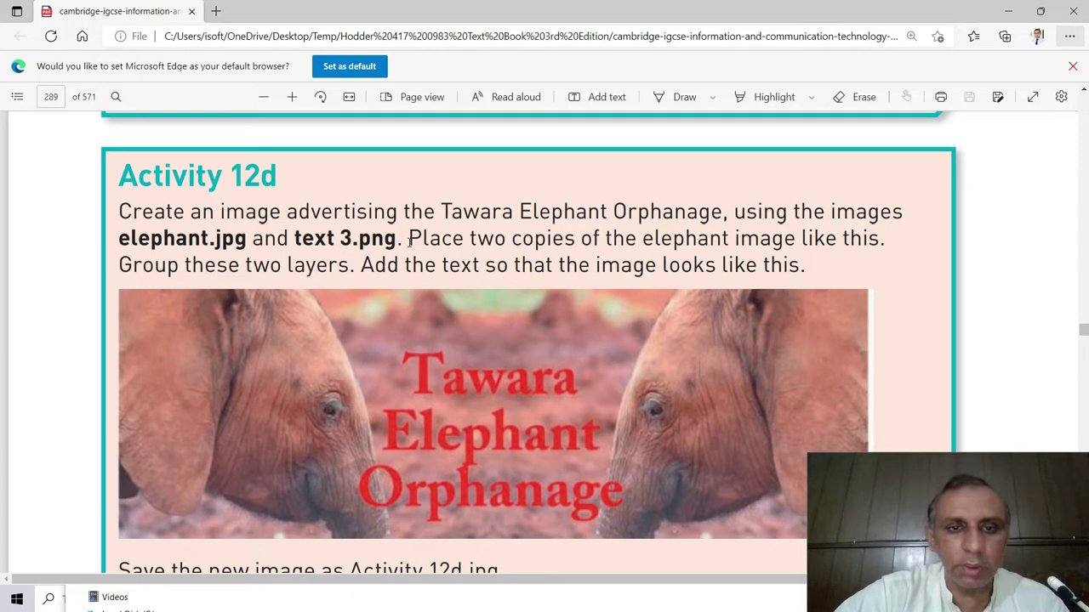
{"action": "left_click_drag", "start_coordinate": [409, 242], "coordinate": [131, 241]}
{"action": "left_click", "coordinate": [510, 244]}
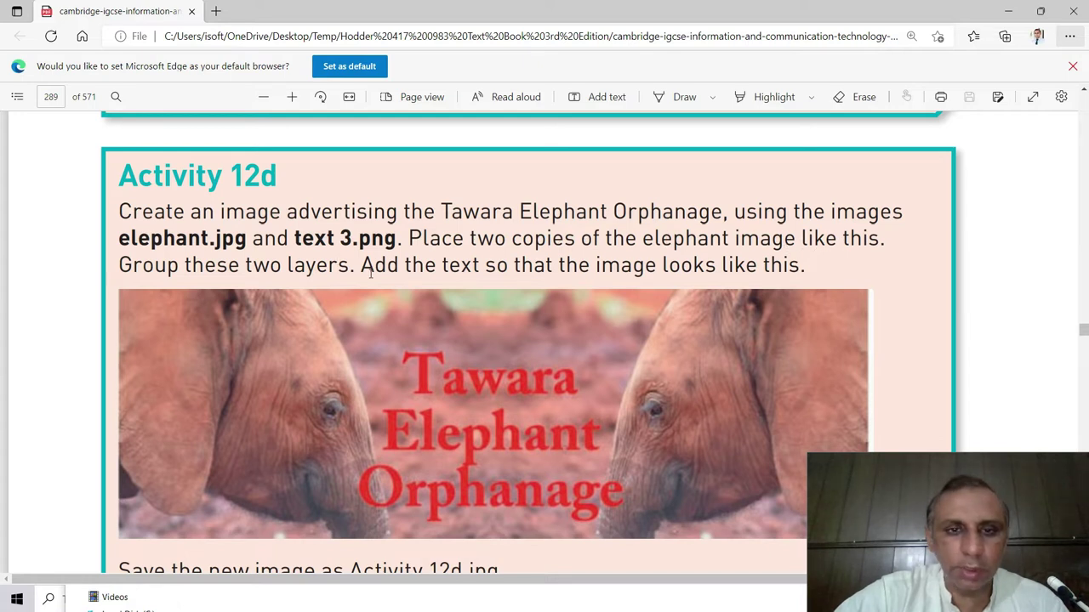
{"action": "scroll", "coordinate": [370, 273], "scroll_direction": "down", "scroll_amount": 2}
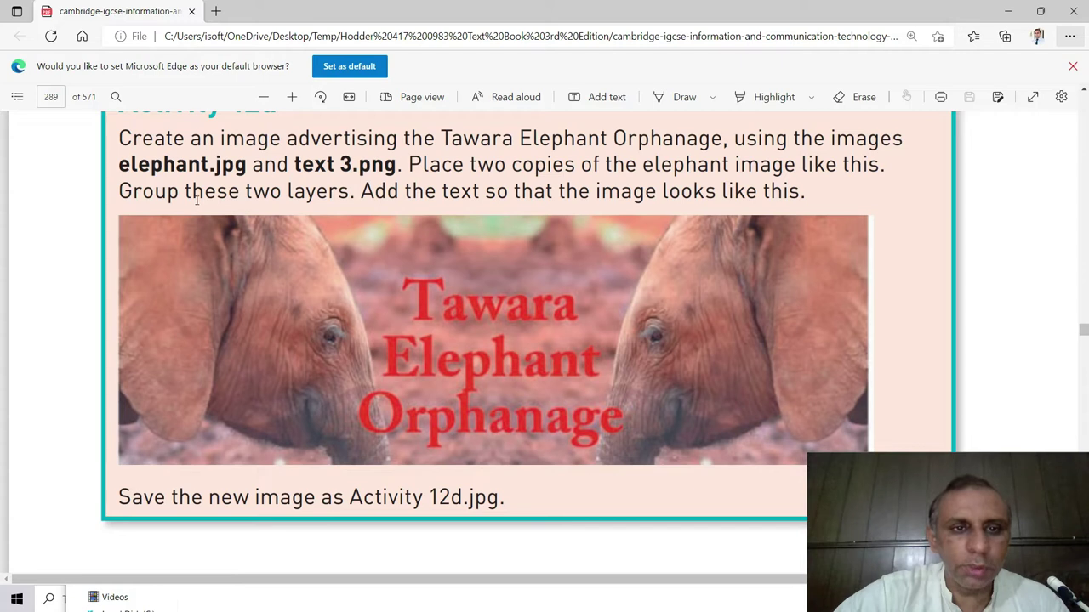
{"action": "left_click_drag", "start_coordinate": [360, 191], "coordinate": [479, 191]}
{"action": "left_click", "coordinate": [517, 191]}
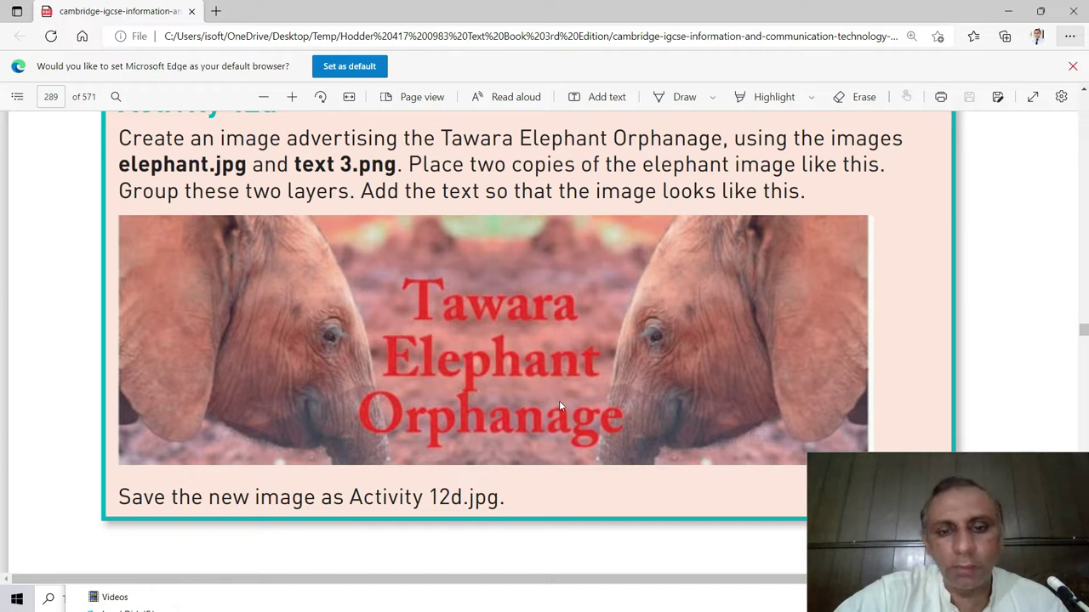
Step: Drag elephant.jpg from the Chapter 12 folder window into Photoshop
{"action": "key", "text": "alt+Tab"}
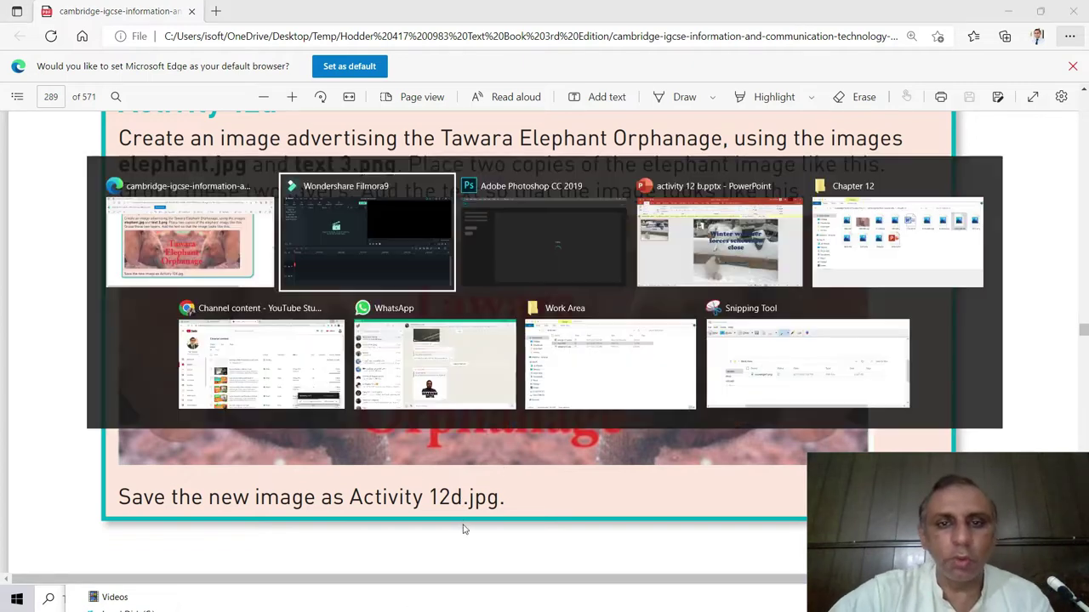
{"action": "key", "text": "alt+Tab"}
{"action": "key", "text": "alt+Tab"}
{"action": "key", "text": "alt+Tab"}
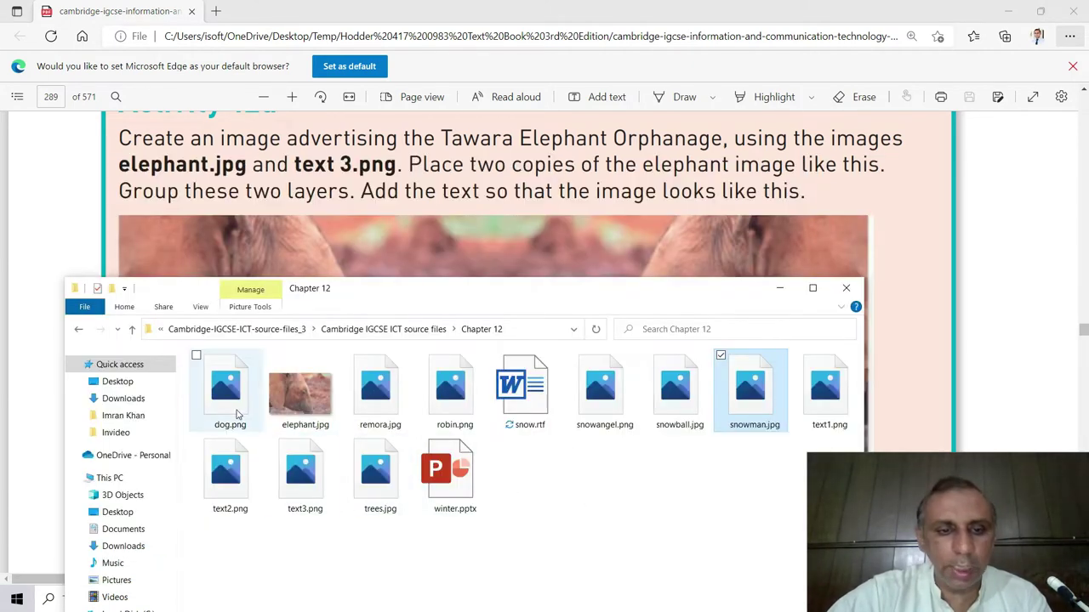
{"action": "left_click", "coordinate": [387, 406]}
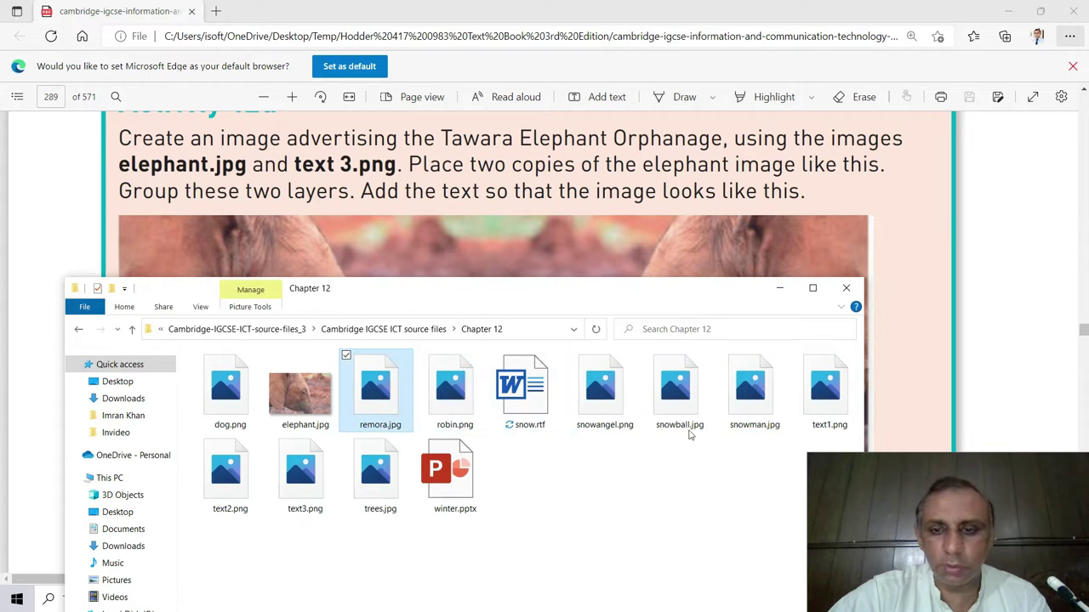
{"action": "left_click", "coordinate": [300, 393]}
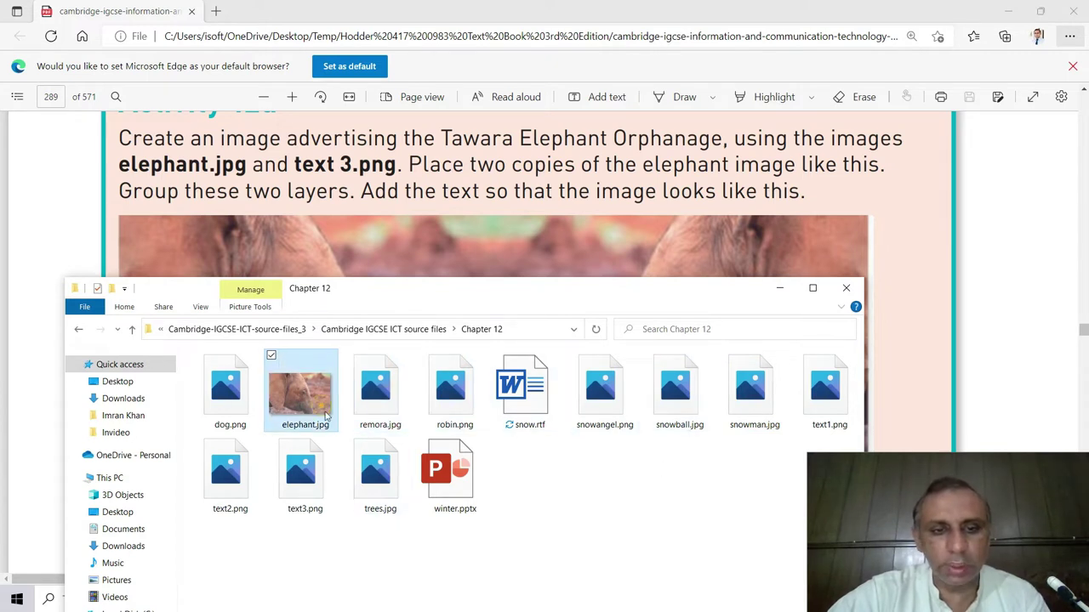
{"action": "key", "text": "alt+Tab"}
{"action": "left_click_drag", "start_coordinate": [330, 415], "coordinate": [322, 271]}
{"action": "key", "text": "alt+Tab"}
{"action": "key", "text": "alt+Tab"}
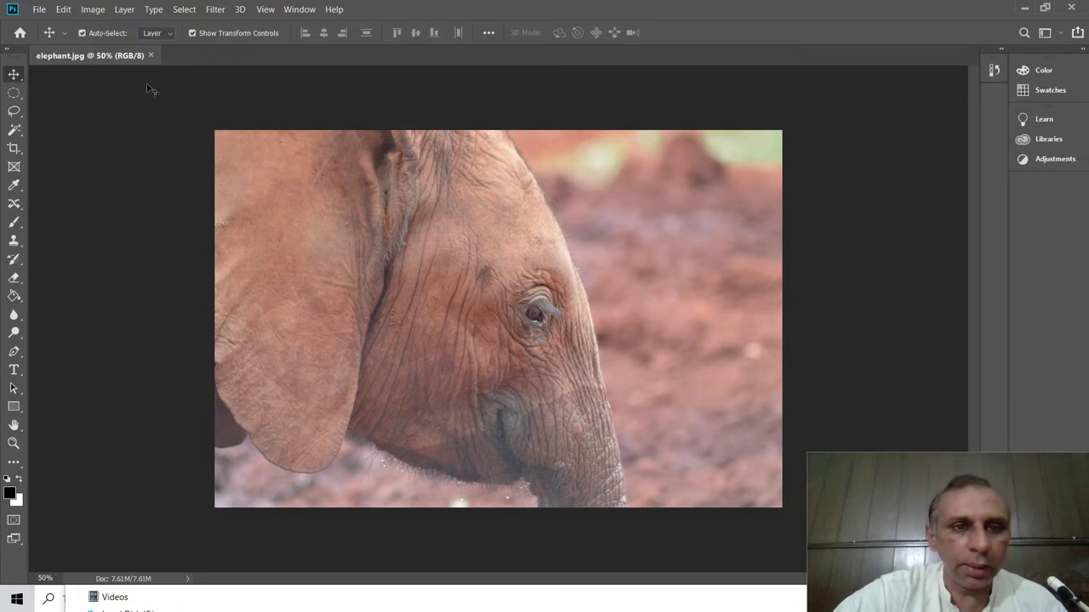
Step: With elephant.jpg loaded, open the Image menu
{"action": "left_click", "coordinate": [93, 10]}
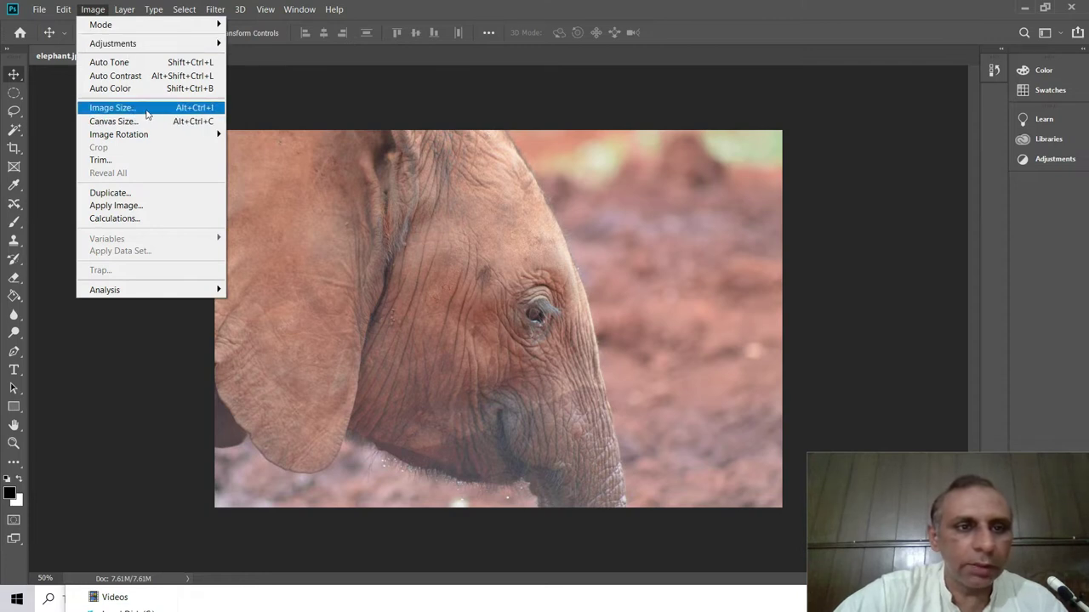
Step: In Image Size, enter a 6-inch width and a 4-inch height for elephant.jpg
{"action": "left_click", "coordinate": [111, 108]}
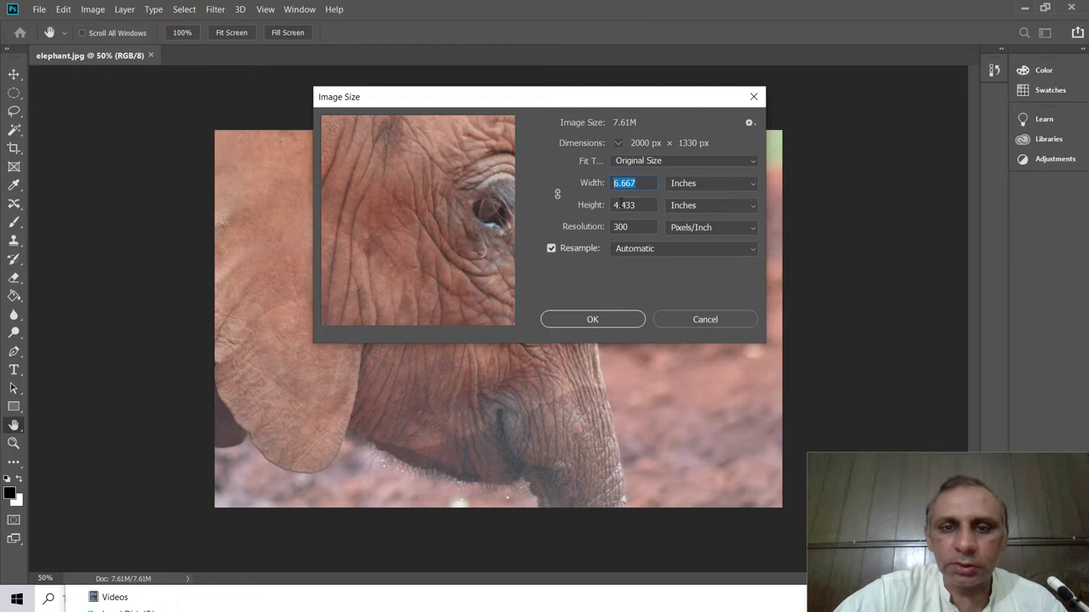
{"action": "left_click", "coordinate": [638, 205]}
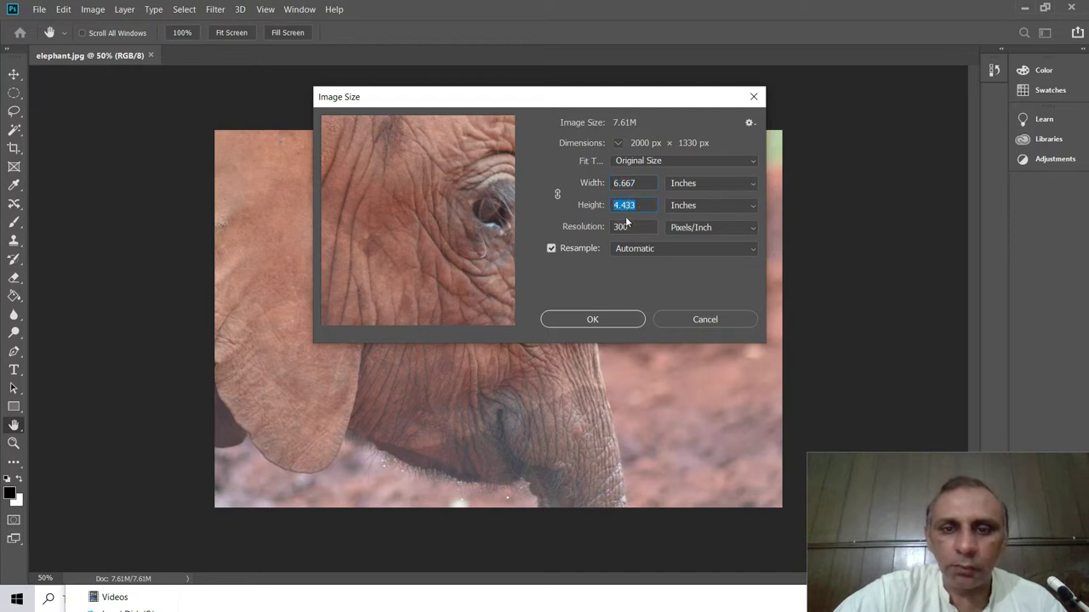
{"action": "left_click", "coordinate": [636, 227]}
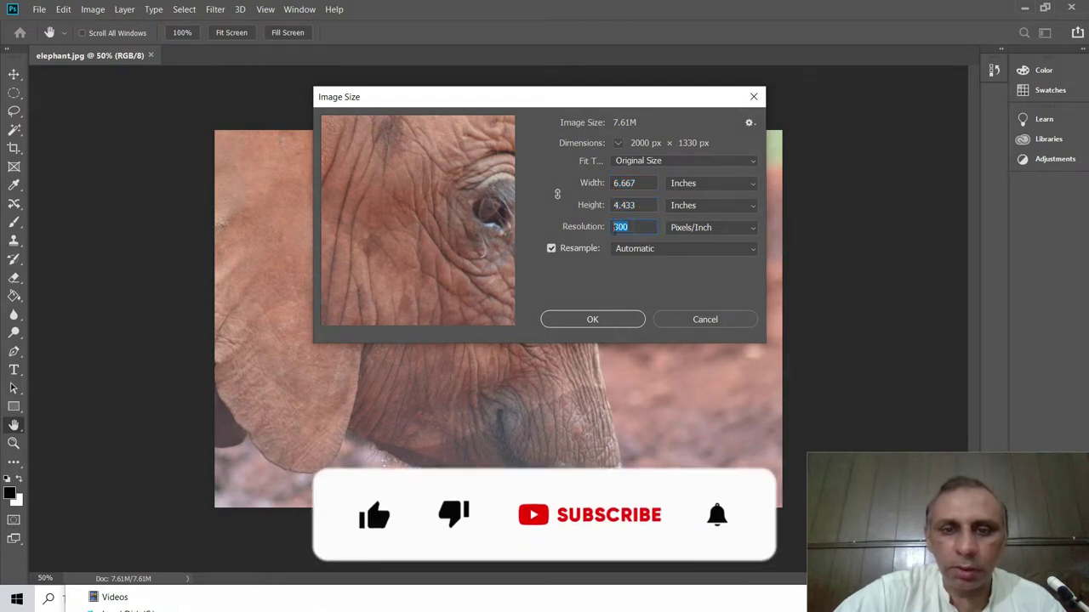
{"action": "left_click", "coordinate": [642, 183]}
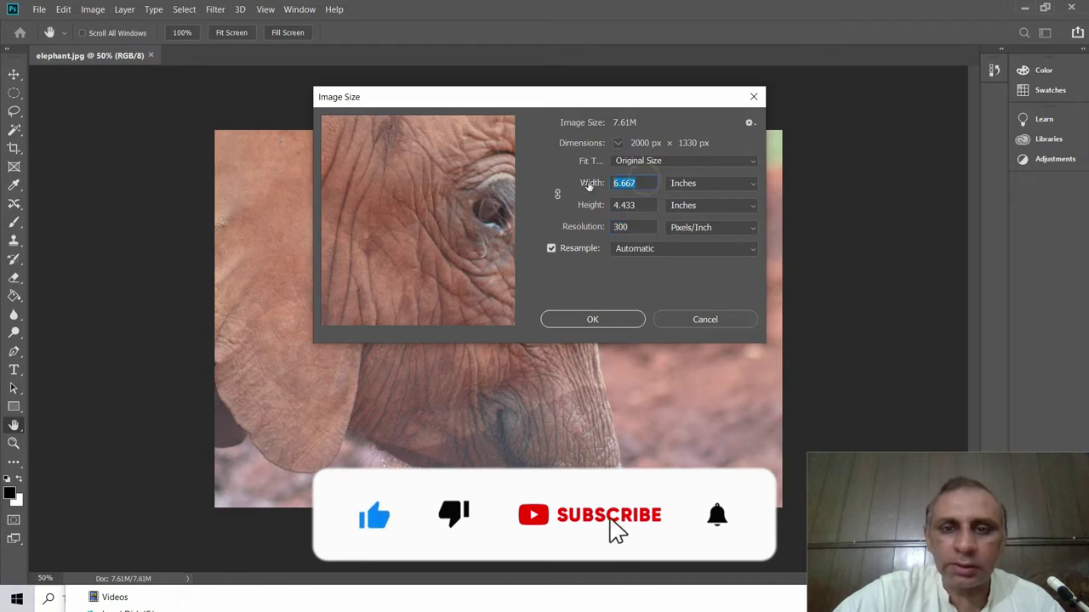
{"action": "type", "text": "6"}
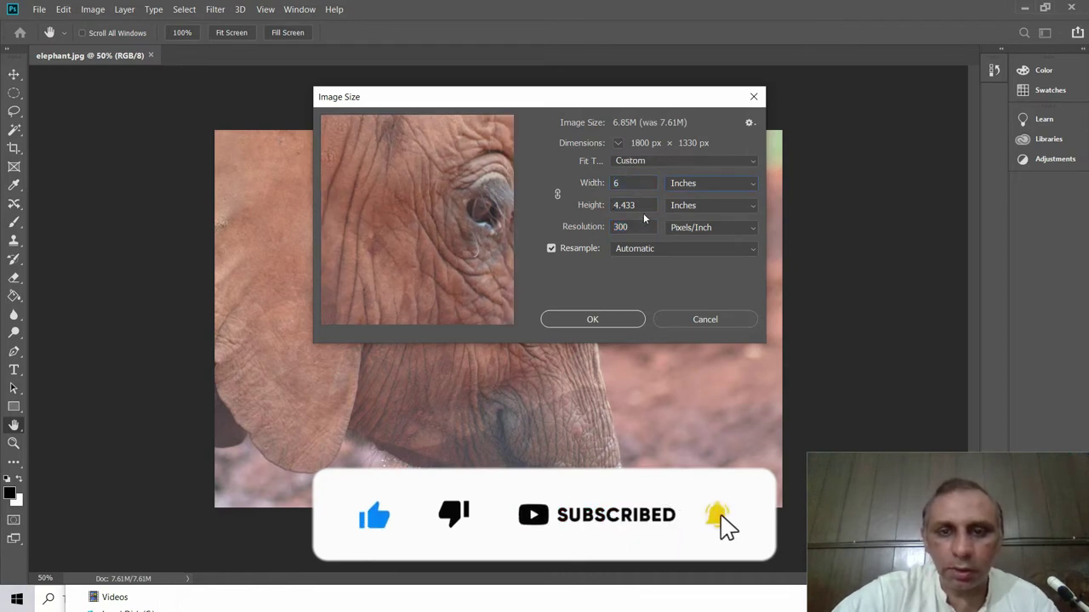
{"action": "left_click", "coordinate": [650, 209]}
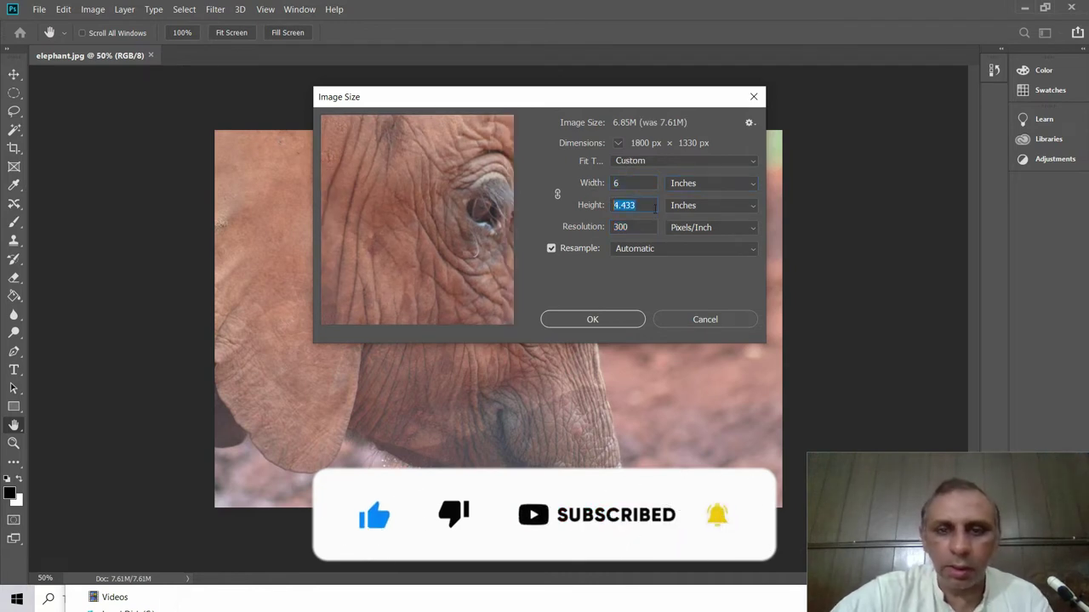
{"action": "left_click", "coordinate": [558, 194]}
{"action": "left_click", "coordinate": [648, 183]}
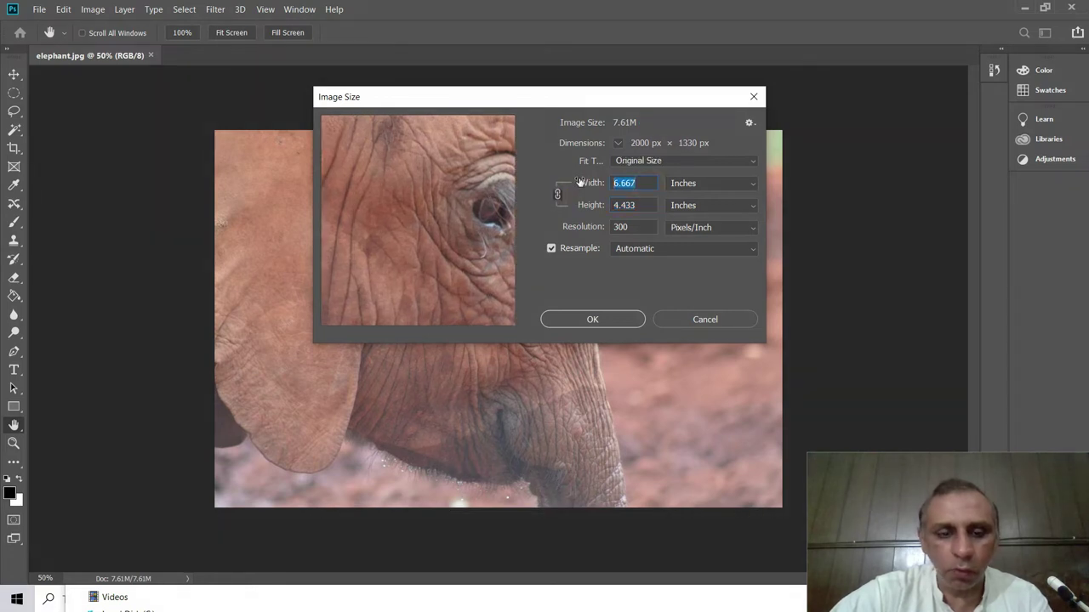
{"action": "type", "text": "6"}
{"action": "left_click", "coordinate": [638, 209]}
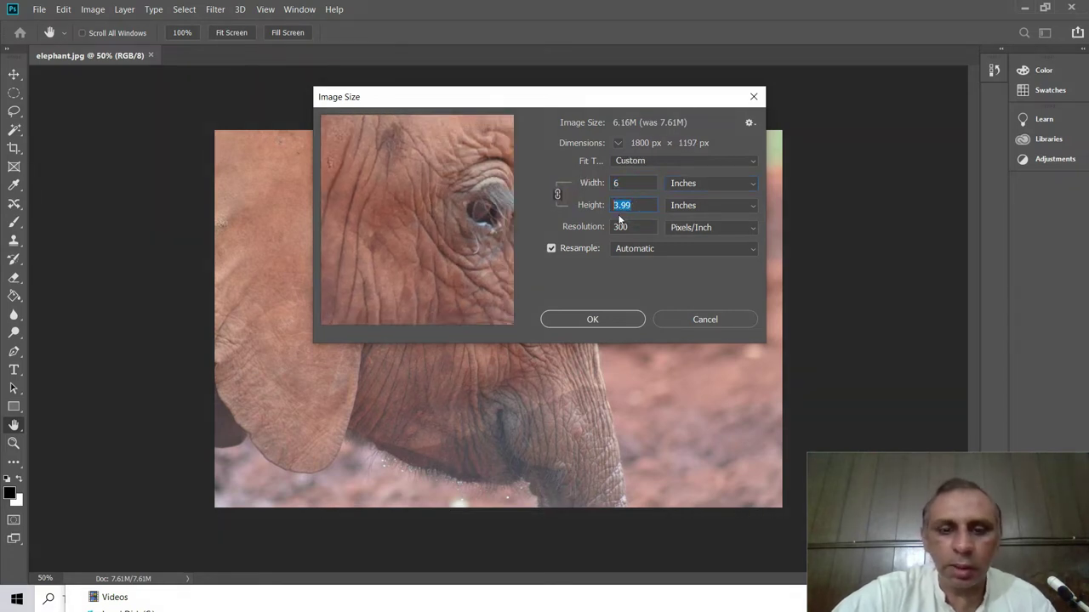
{"action": "type", "text": "4"}
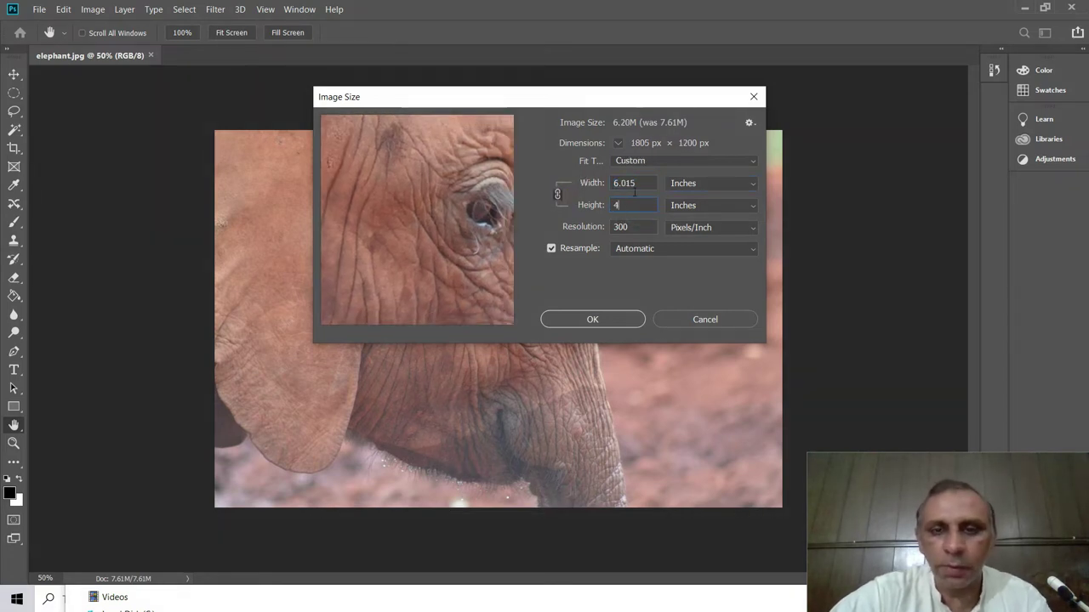
Step: Unlink proportions and apply exactly 6 × 4 inches at 300 ppi, then check the brief in Edge
{"action": "left_click", "coordinate": [557, 194]}
{"action": "left_click", "coordinate": [627, 185]}
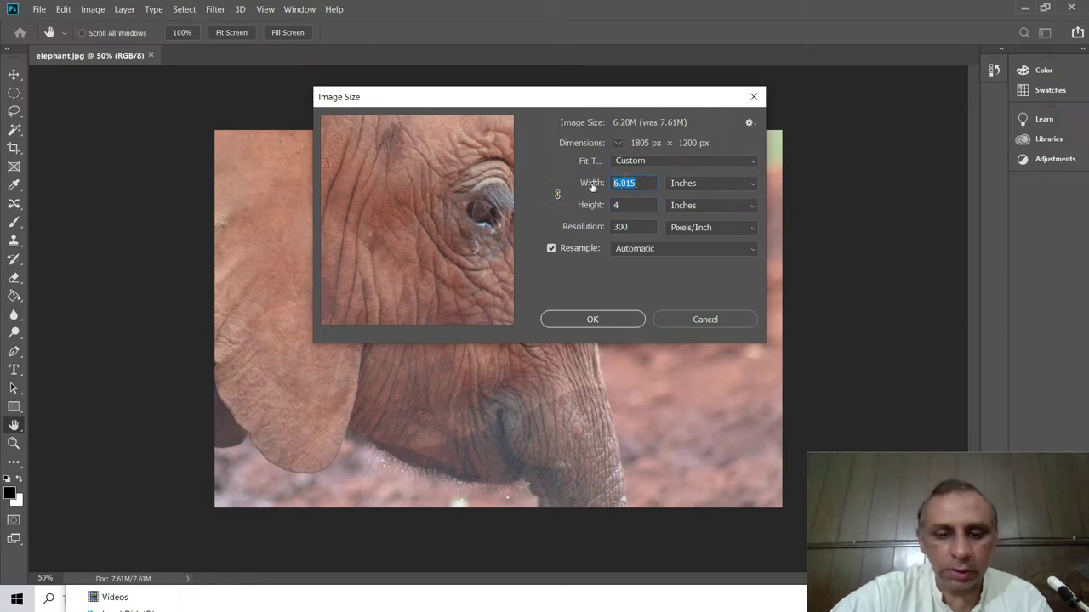
{"action": "type", "text": "6"}
{"action": "left_click", "coordinate": [634, 205]}
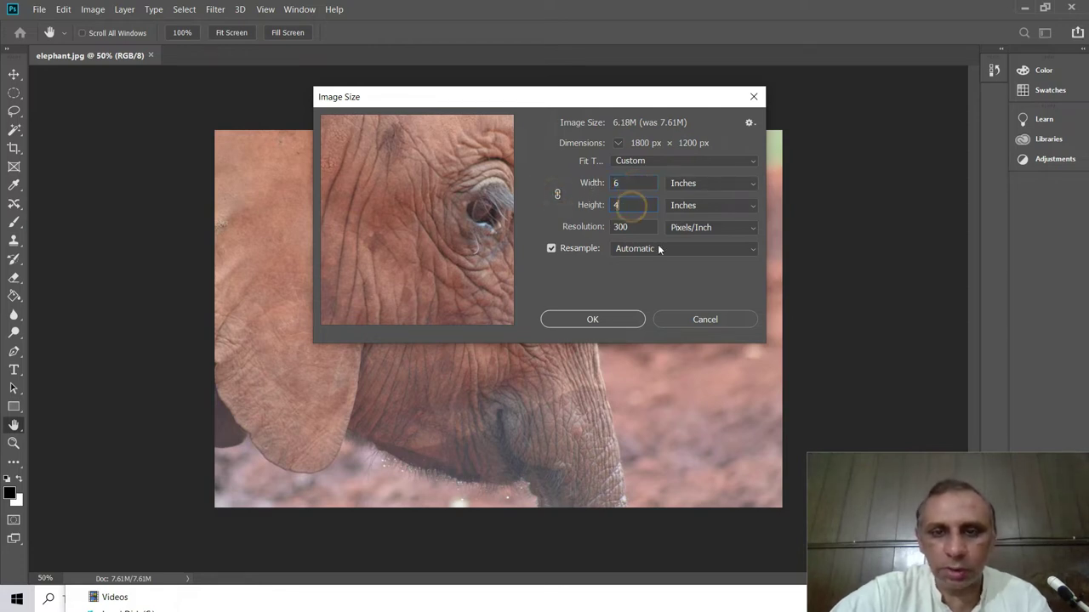
{"action": "left_click", "coordinate": [631, 321]}
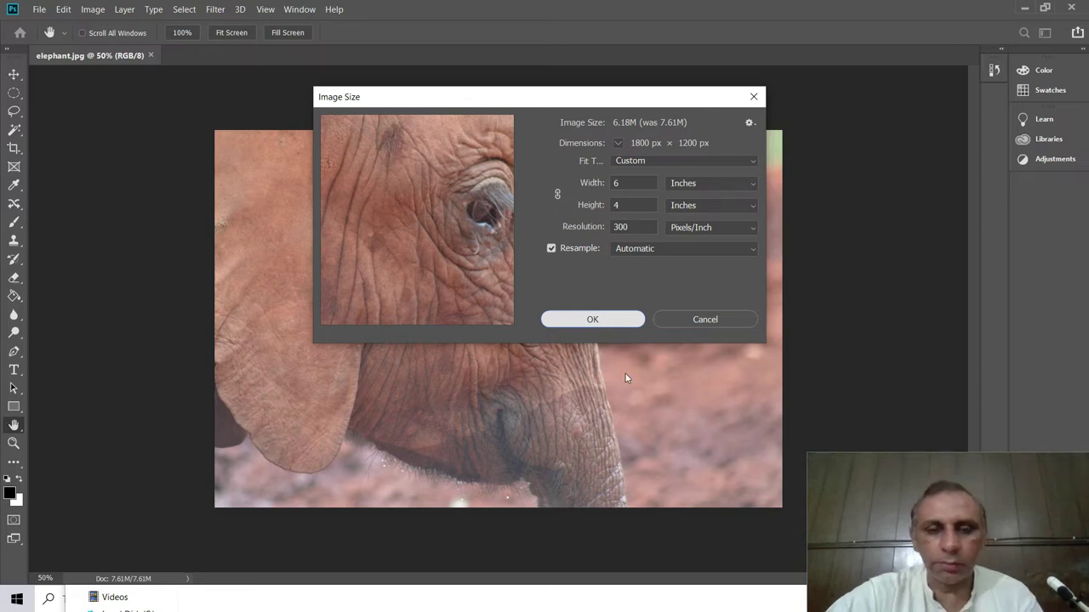
{"action": "key", "text": "alt+Tab"}
{"action": "key", "text": "alt+Tab"}
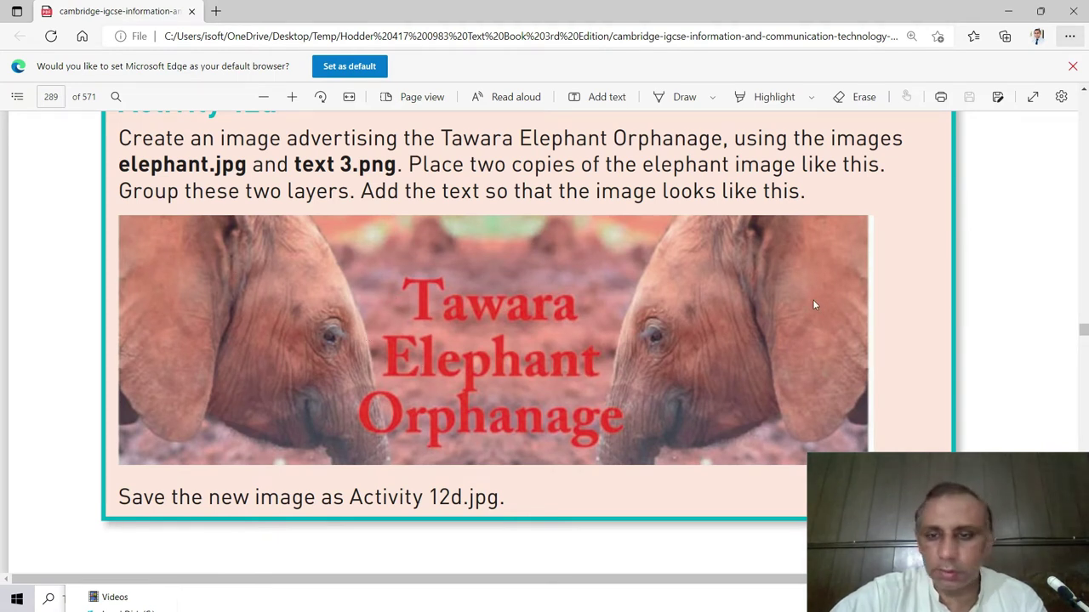
{"action": "key", "text": "alt+Tab"}
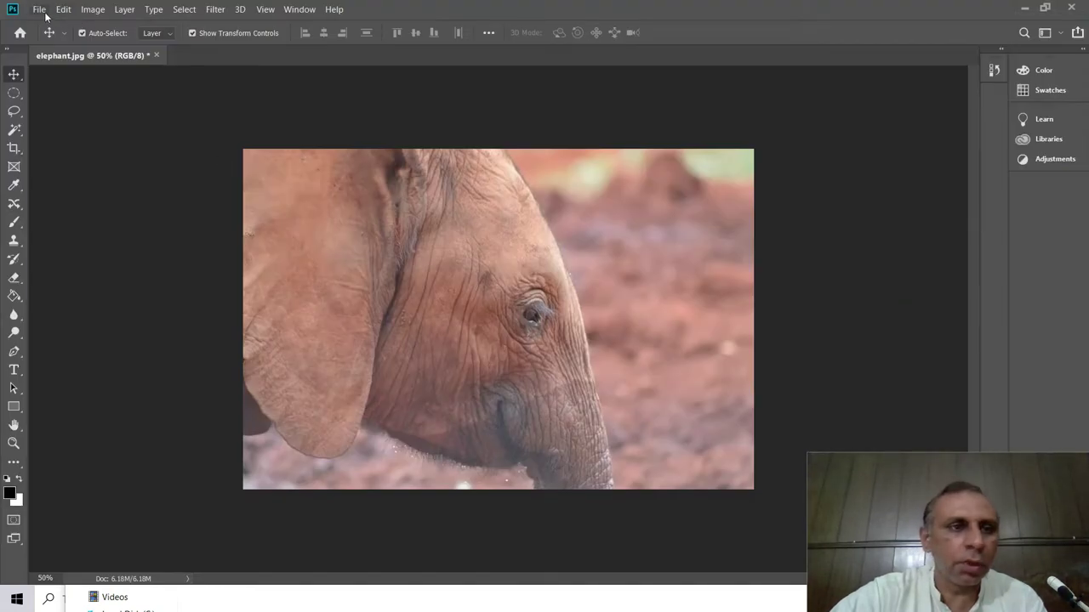
Step: Create Untitled-1 in inches: width 12, height 4, resolution 300, transparent background
{"action": "left_click", "coordinate": [40, 11]}
{"action": "left_click", "coordinate": [49, 25]}
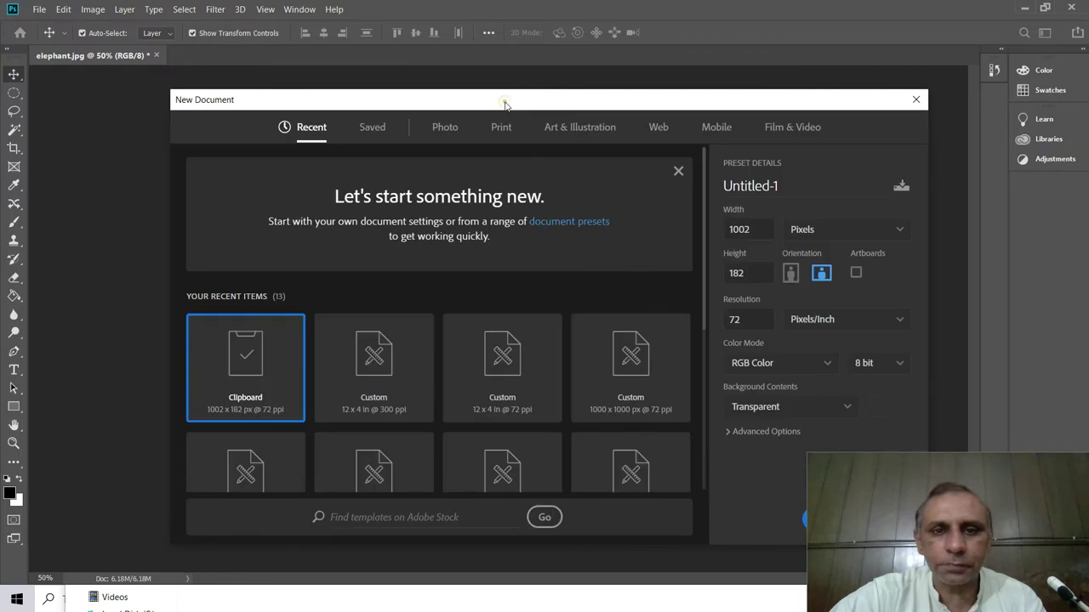
{"action": "left_click_drag", "start_coordinate": [504, 103], "coordinate": [398, 93]}
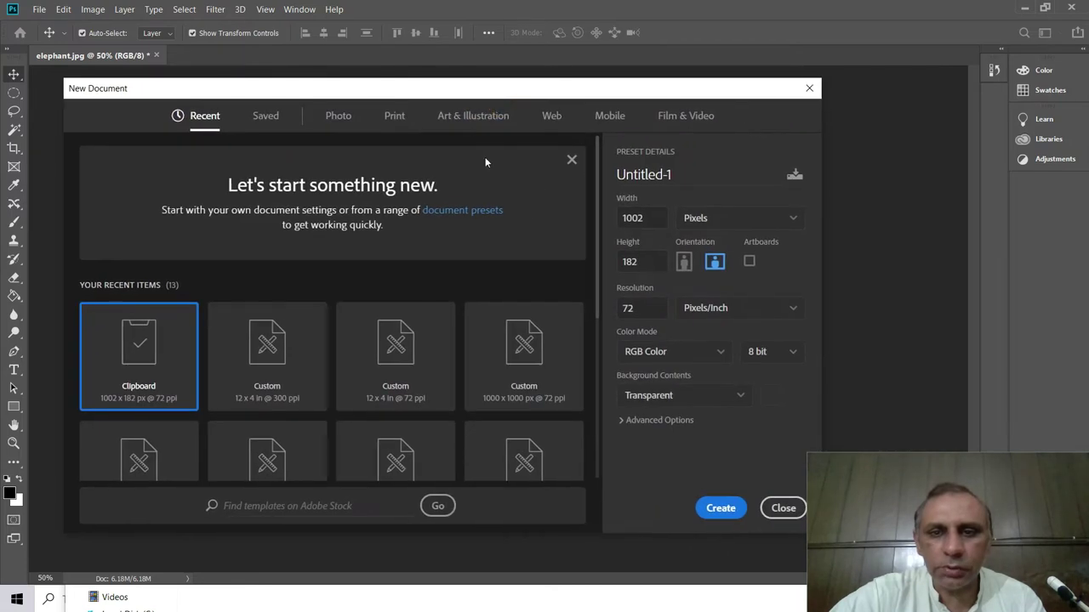
{"action": "left_click", "coordinate": [752, 225]}
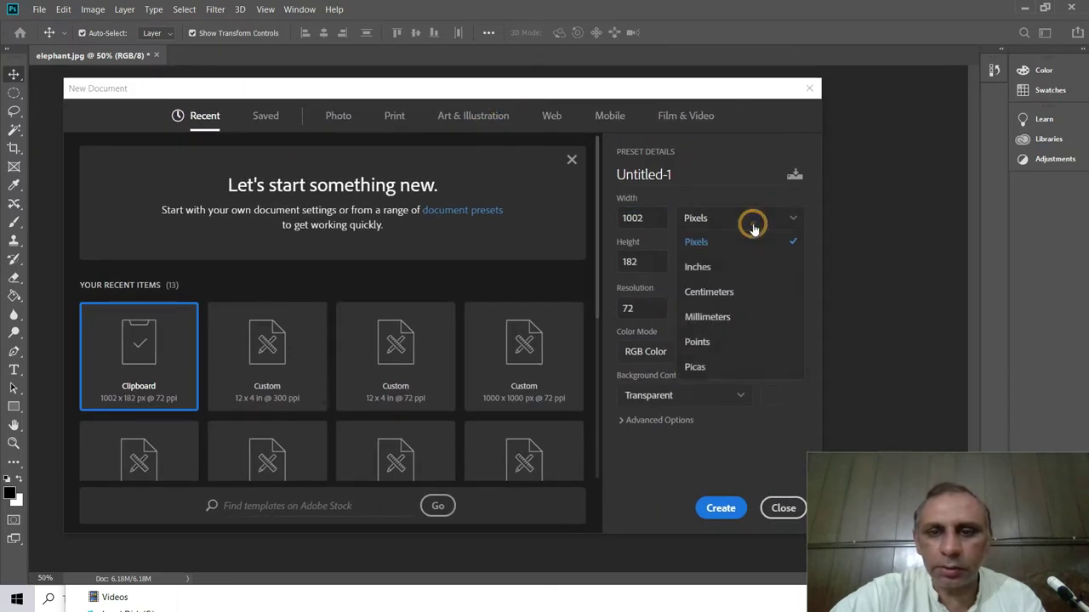
{"action": "left_click", "coordinate": [711, 267]}
{"action": "left_click", "coordinate": [642, 218]}
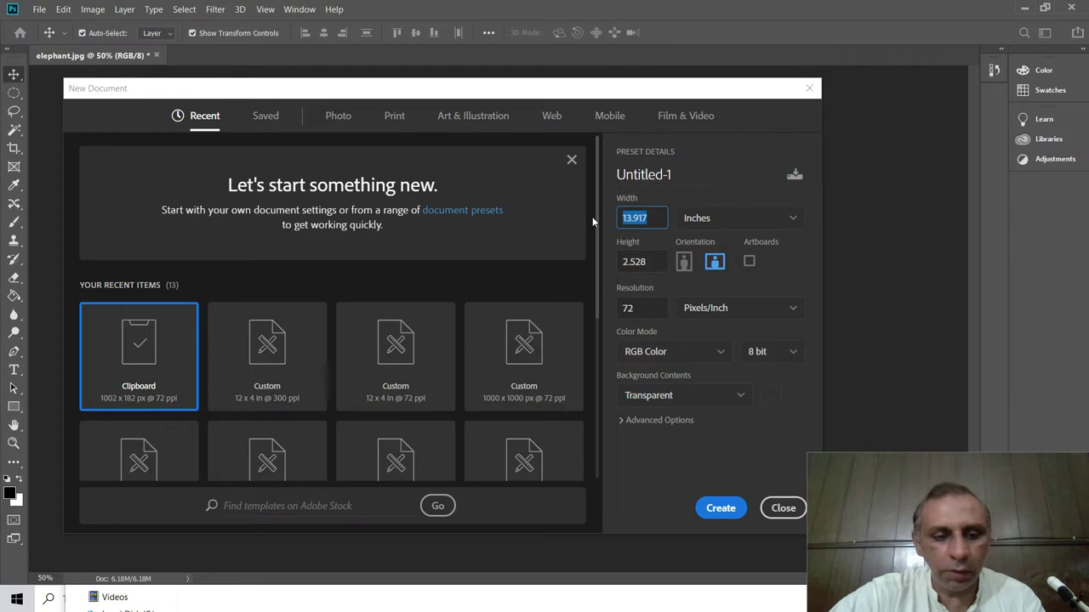
{"action": "type", "text": "12"}
{"action": "left_click", "coordinate": [618, 265]}
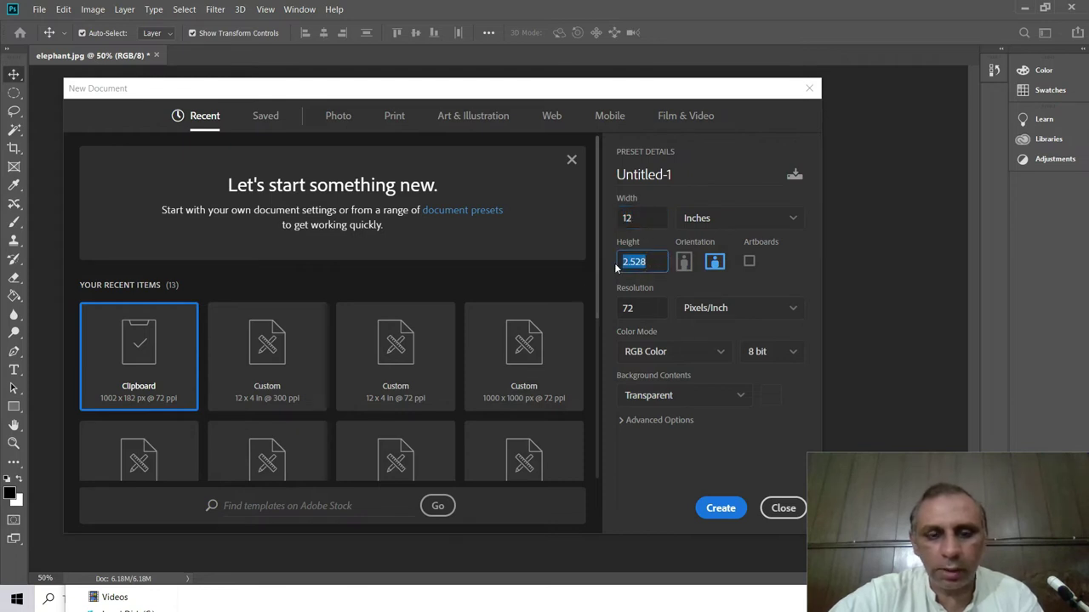
{"action": "type", "text": "4"}
{"action": "left_click", "coordinate": [640, 310]}
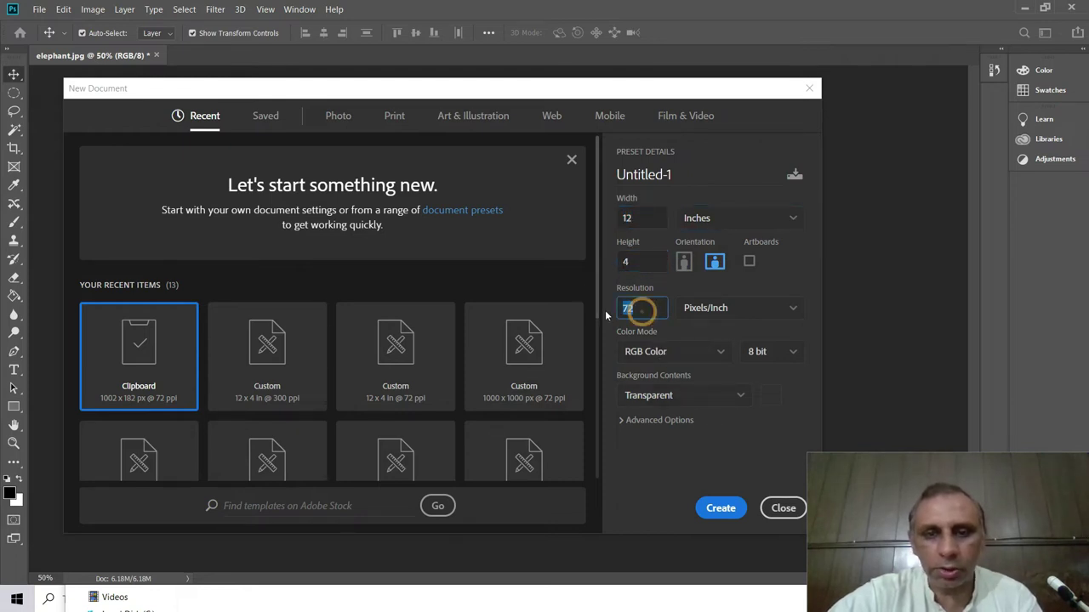
{"action": "type", "text": "300"}
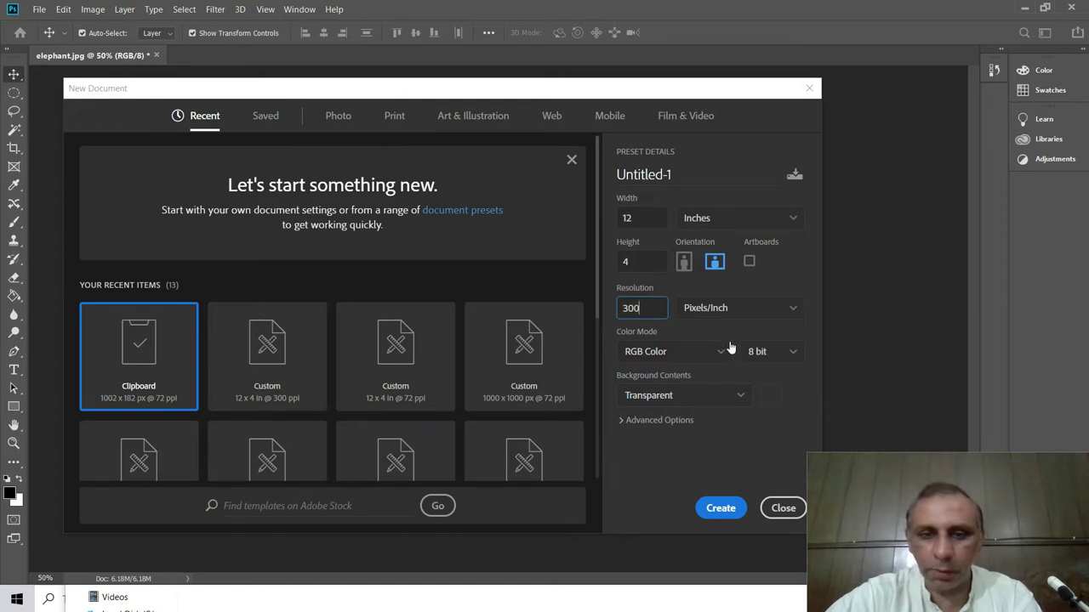
{"action": "left_click", "coordinate": [729, 506]}
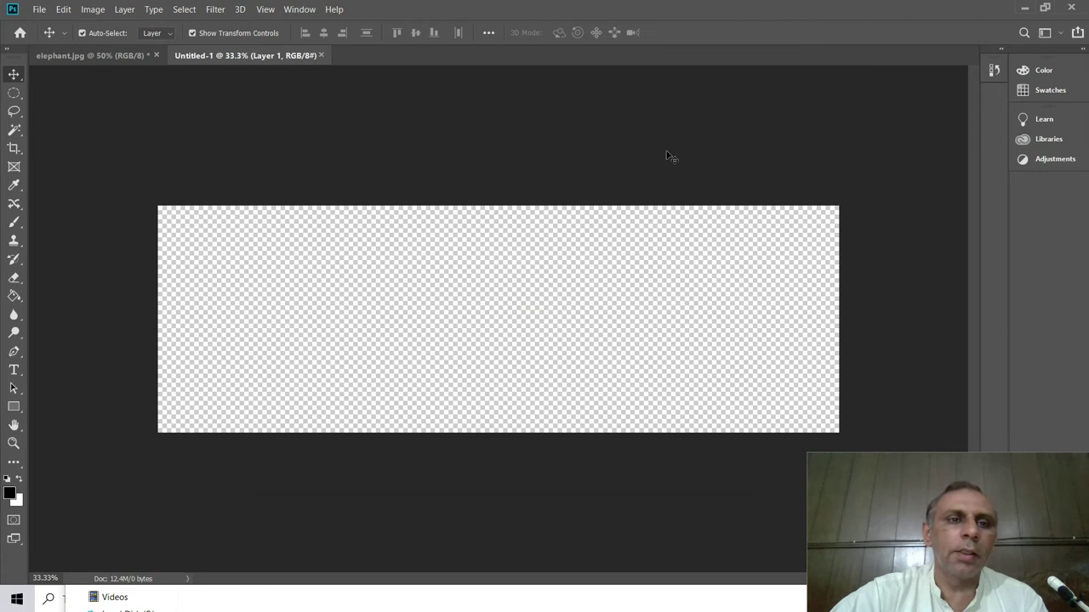
Step: Drag the elephant photo onto Untitled-1, filling its left half as Layer 2
{"action": "left_click", "coordinate": [100, 59]}
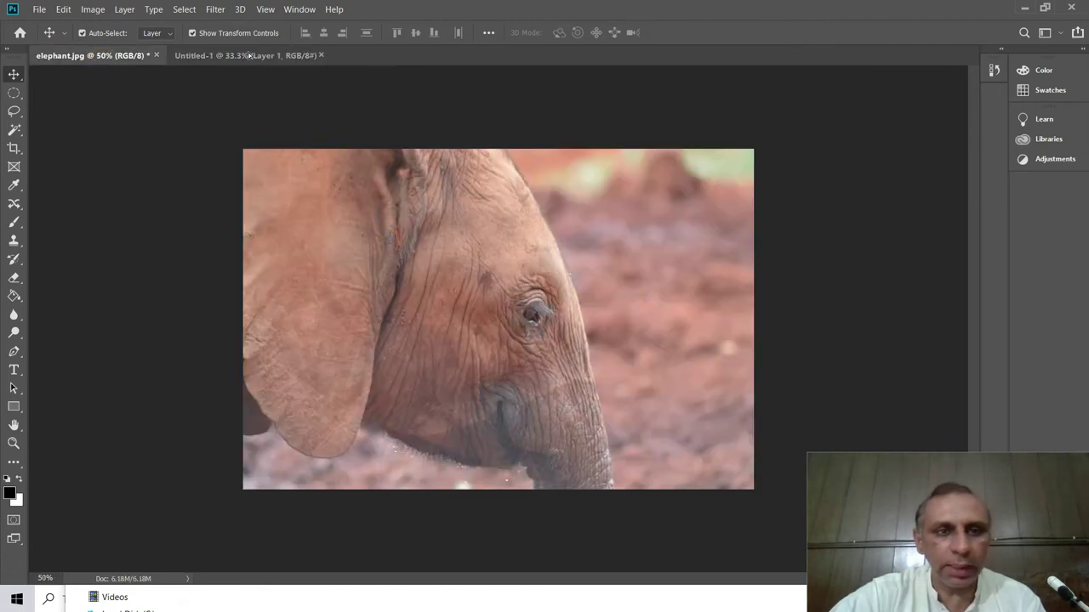
{"action": "left_click_drag", "start_coordinate": [248, 55], "coordinate": [377, 330]}
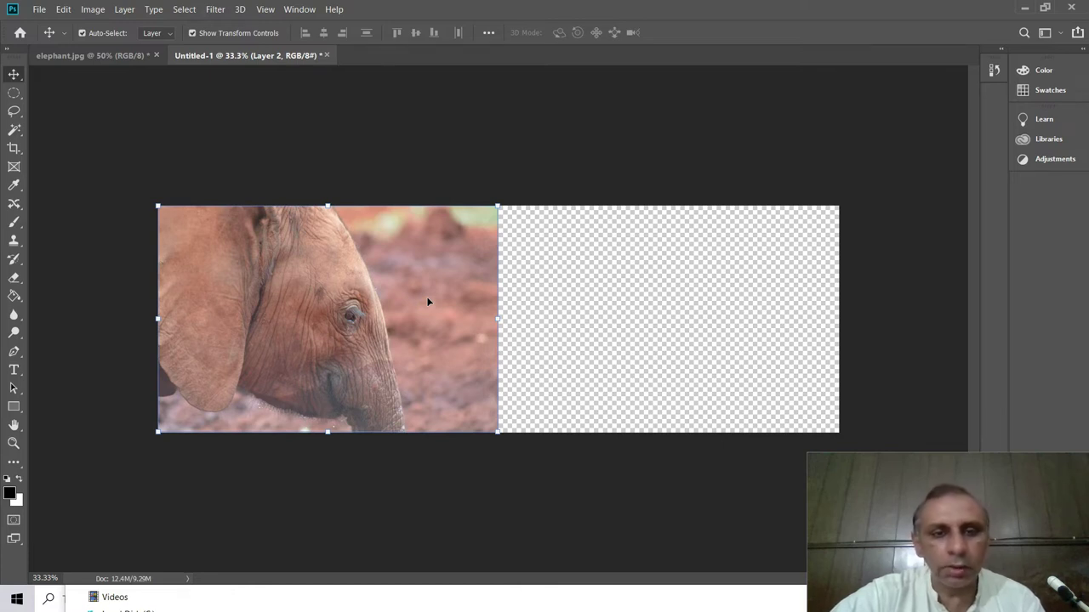
{"action": "left_click", "coordinate": [97, 54]}
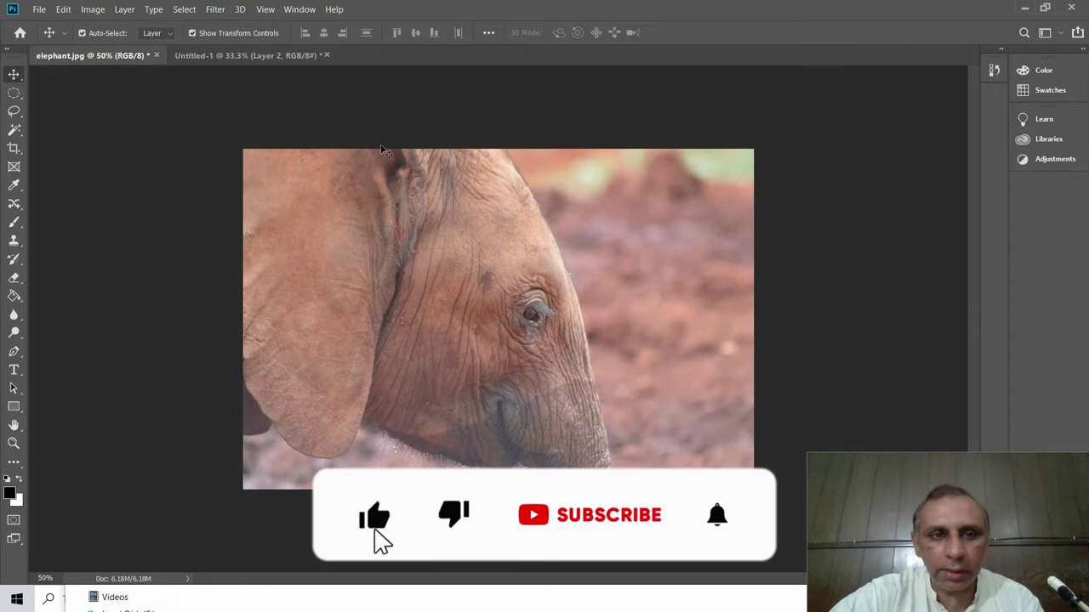
Step: Alt-drag a copy of the elephant into the banner's right half and show the Layers panel
{"action": "left_click", "coordinate": [266, 56]}
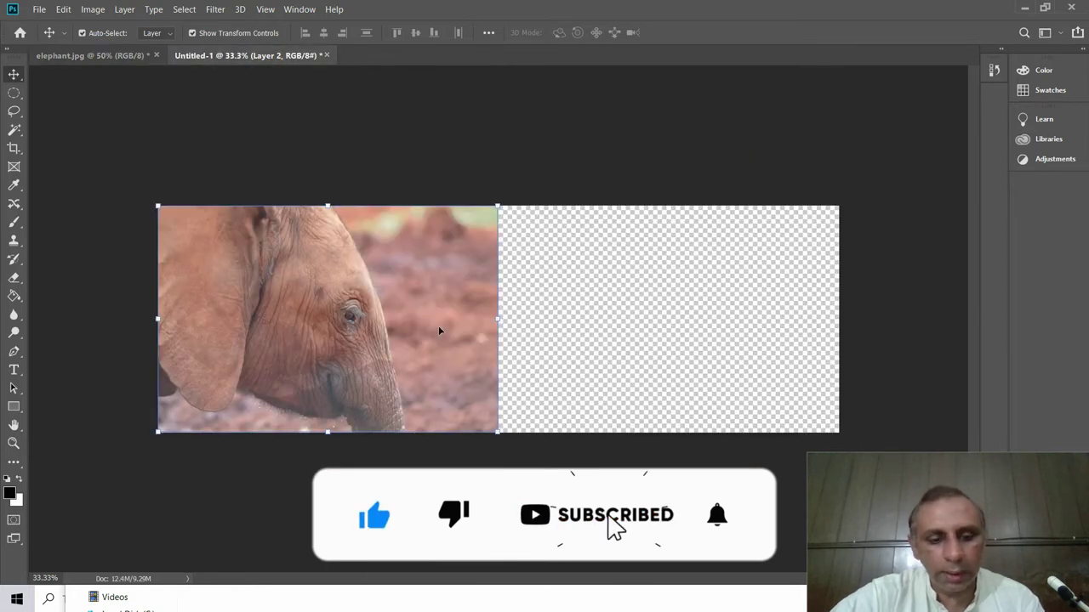
{"action": "left_click_drag", "start_coordinate": [440, 331], "coordinate": [718, 332]}
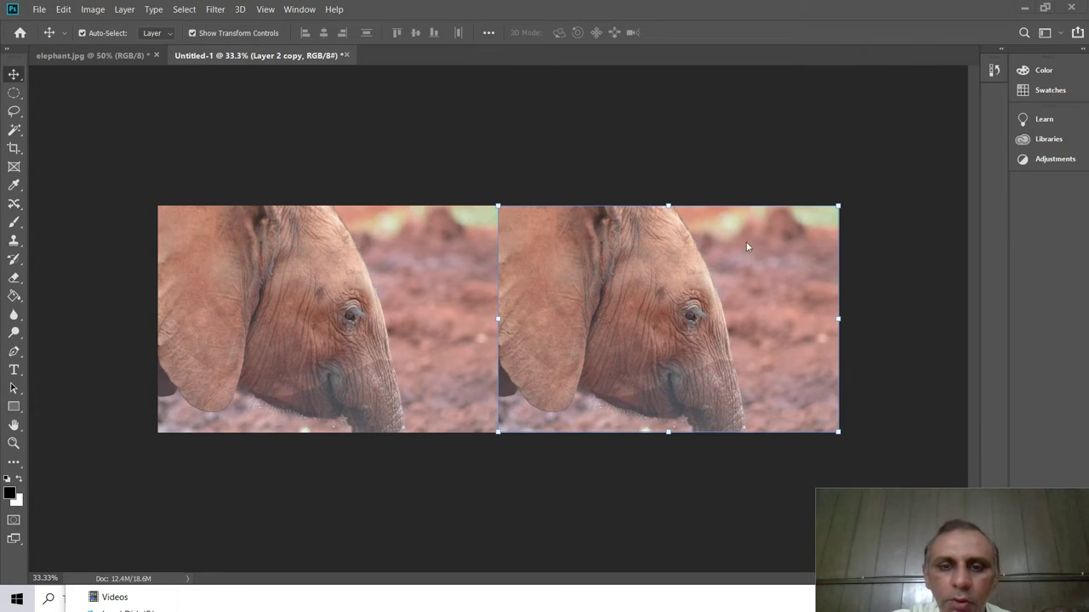
{"action": "left_click", "coordinate": [299, 9]}
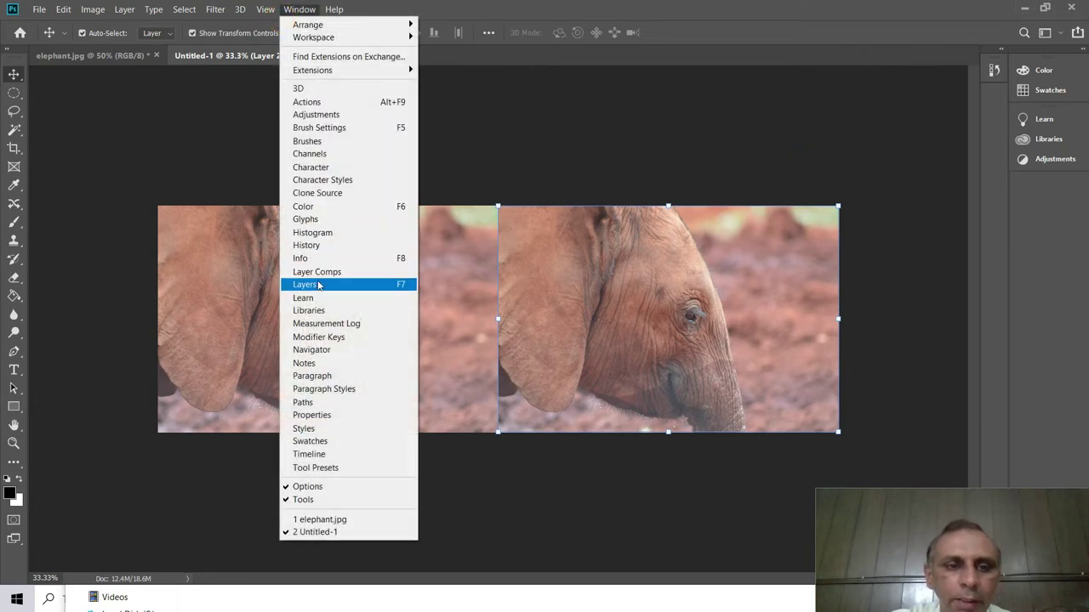
{"action": "left_click", "coordinate": [319, 285]}
Step: Select Layer 2 copy, the right-hand elephant, in the Layers panel
{"action": "left_click", "coordinate": [875, 253]}
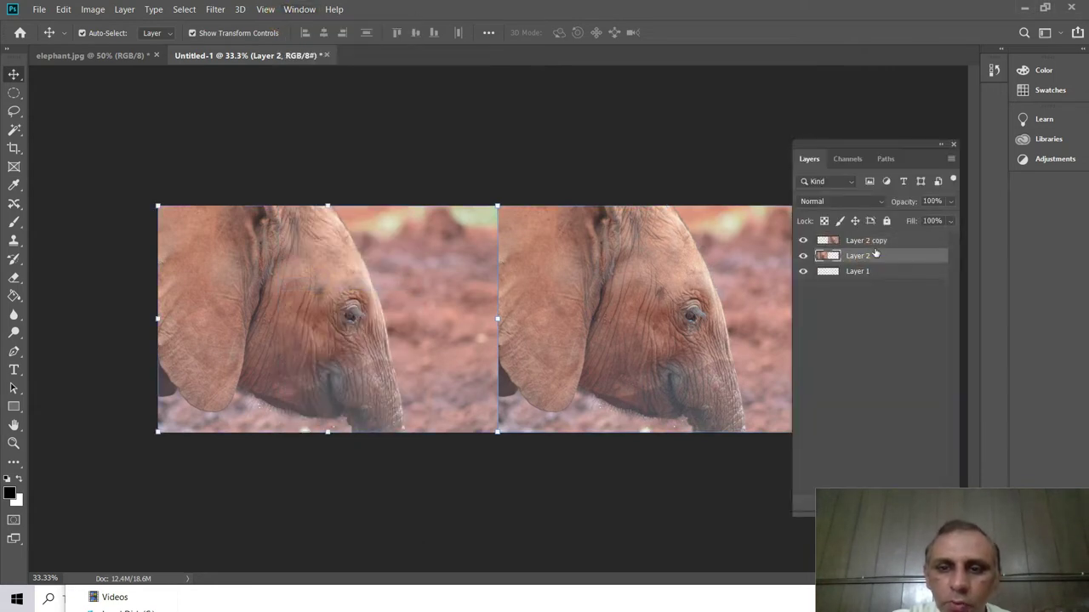
{"action": "key", "text": "alt+bracketright"}
{"action": "key", "text": "alt+bracketleft"}
{"action": "key", "text": "alt+bracketleft"}
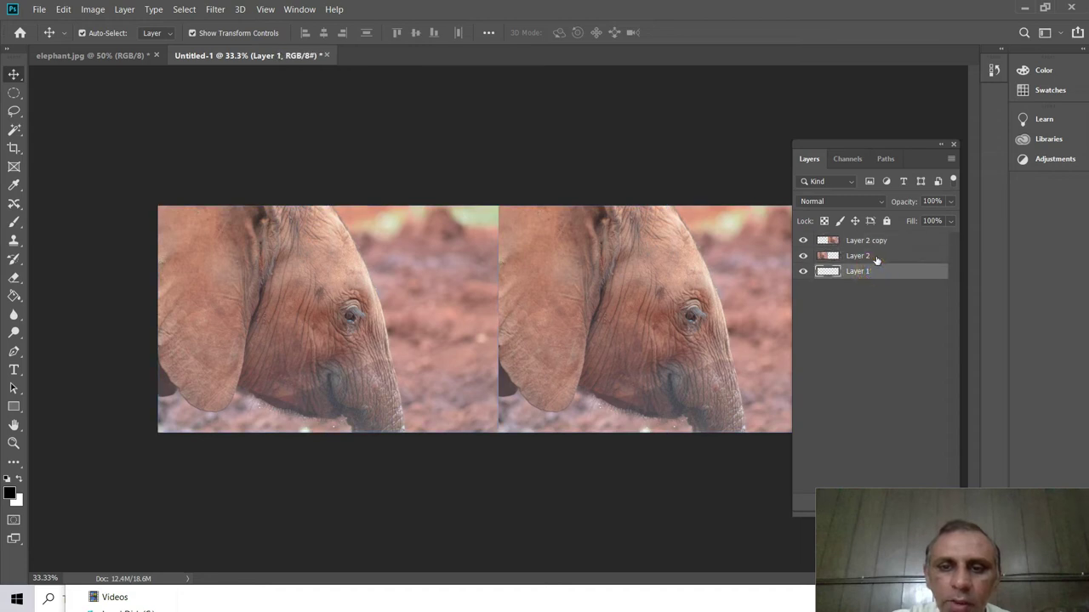
{"action": "left_click", "coordinate": [876, 257]}
{"action": "left_click", "coordinate": [885, 245]}
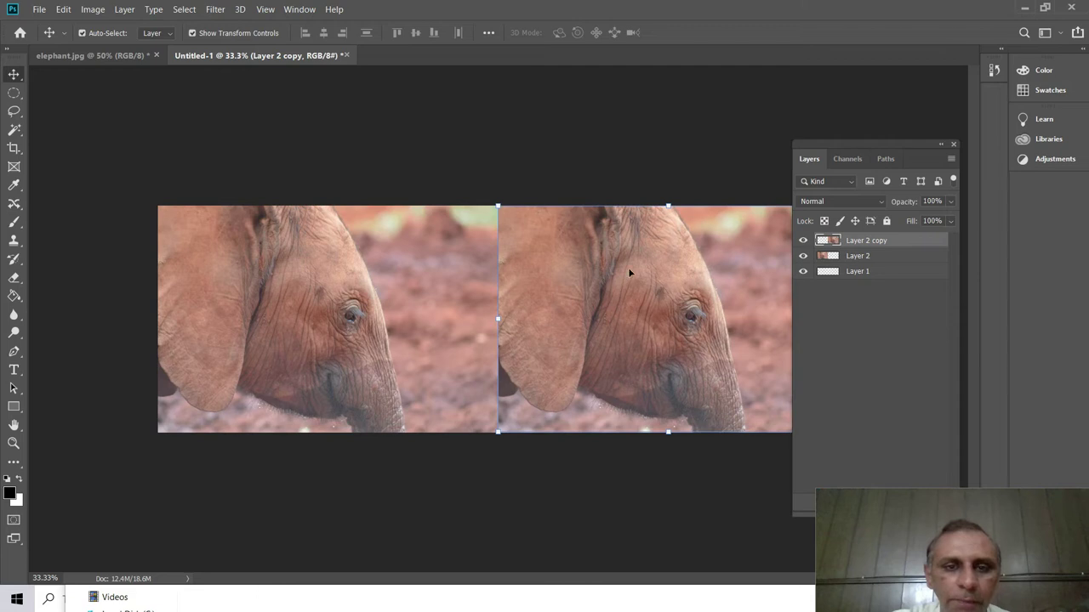
{"action": "right_click", "coordinate": [655, 254]}
{"action": "left_click", "coordinate": [607, 253]}
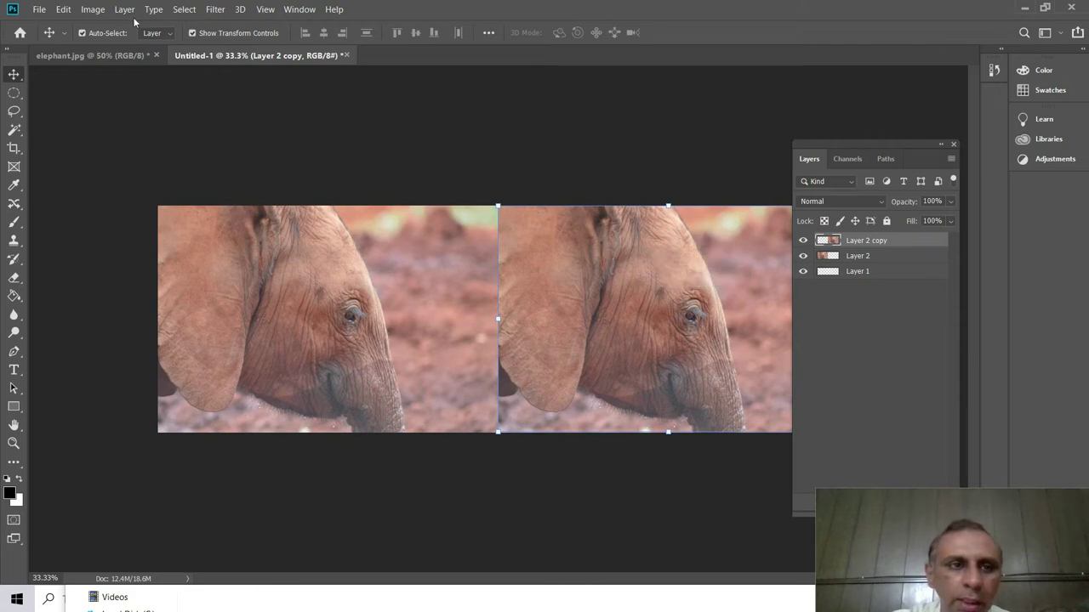
{"action": "left_click", "coordinate": [66, 9]}
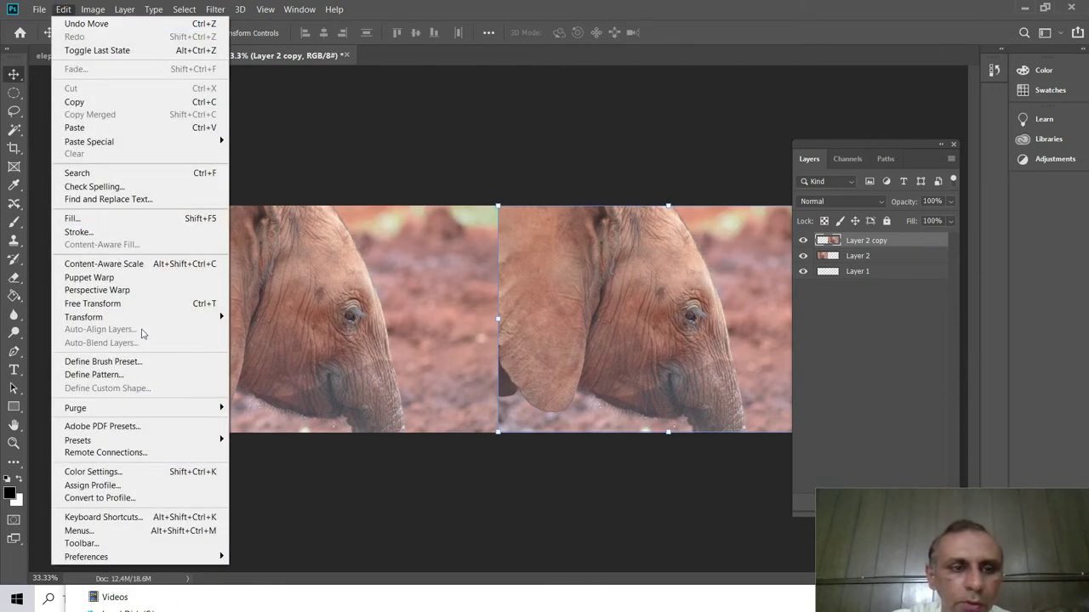
Step: Flip Layer 2 copy horizontally via Edit > Transform, then deselect the layers
{"action": "mouse_move", "coordinate": [150, 321]}
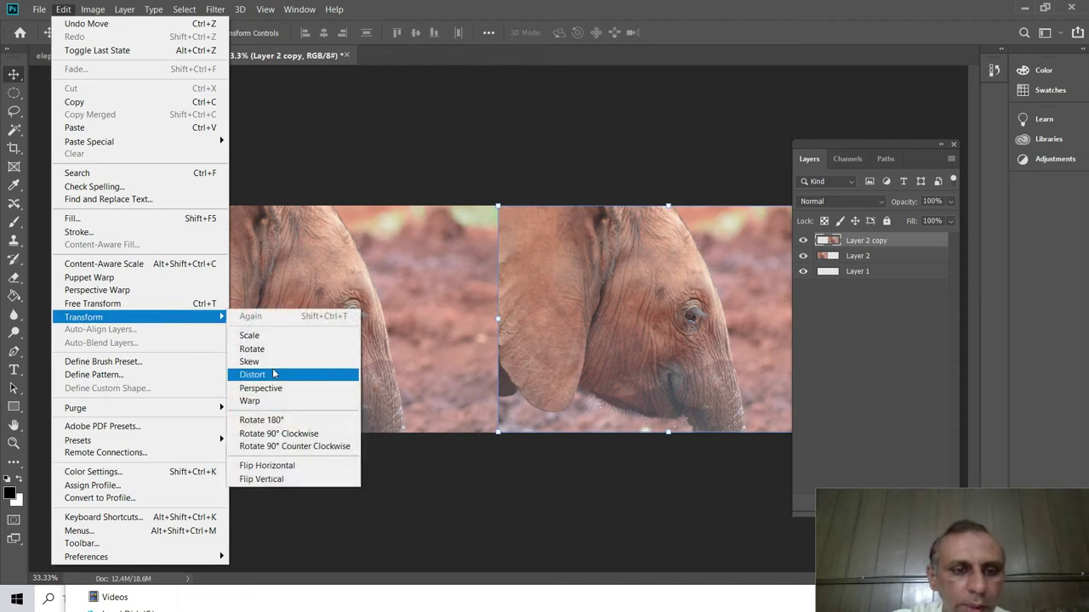
{"action": "left_click", "coordinate": [302, 469]}
{"action": "left_click", "coordinate": [544, 507]}
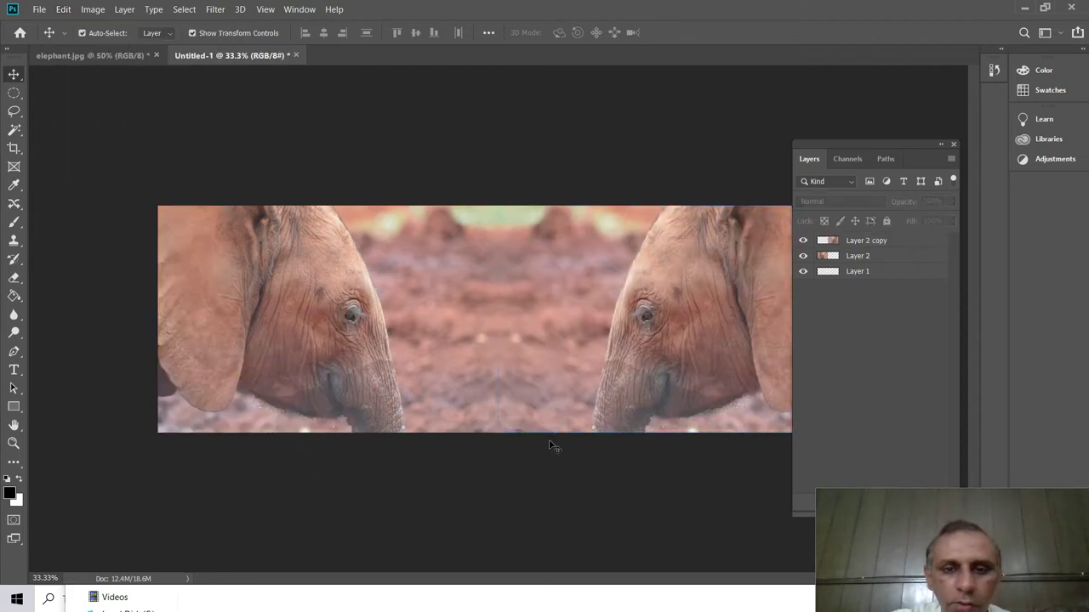
{"action": "left_click", "coordinate": [593, 308]}
{"action": "left_click", "coordinate": [396, 299]}
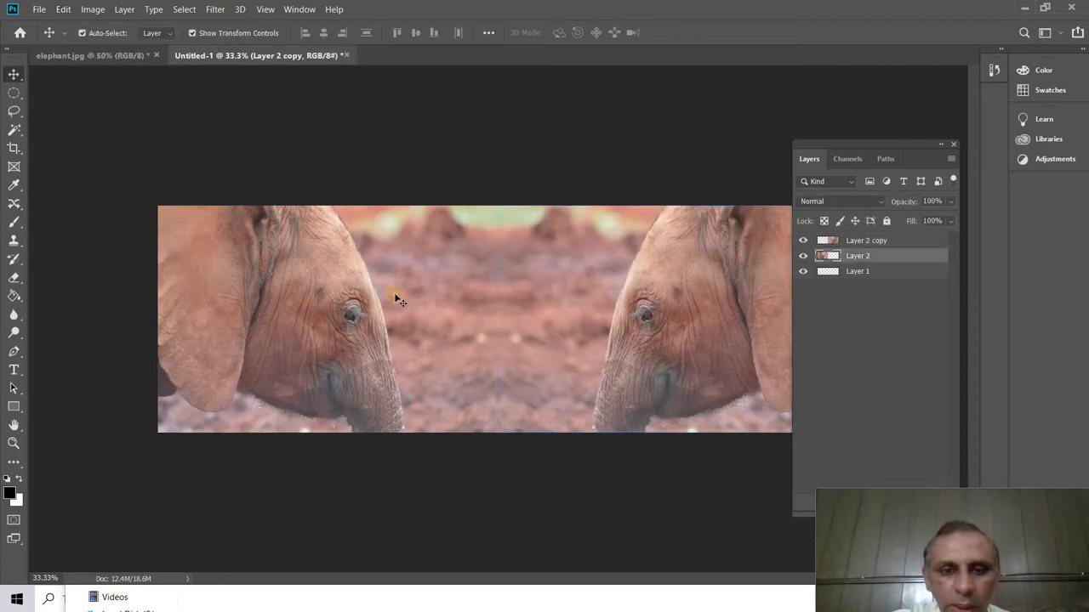
{"action": "left_click", "coordinate": [581, 143]}
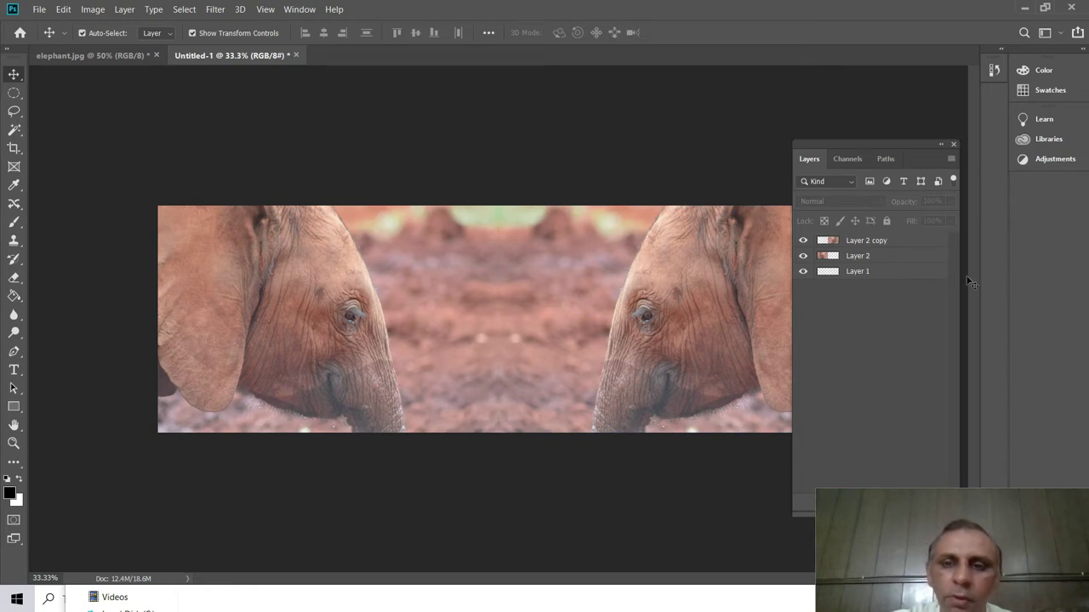
Step: Group Layer 2 and Layer 2 copy into Group 1 with Group from Layers
{"action": "left_click", "coordinate": [850, 241]}
{"action": "left_click", "coordinate": [876, 253], "text": "shift"}
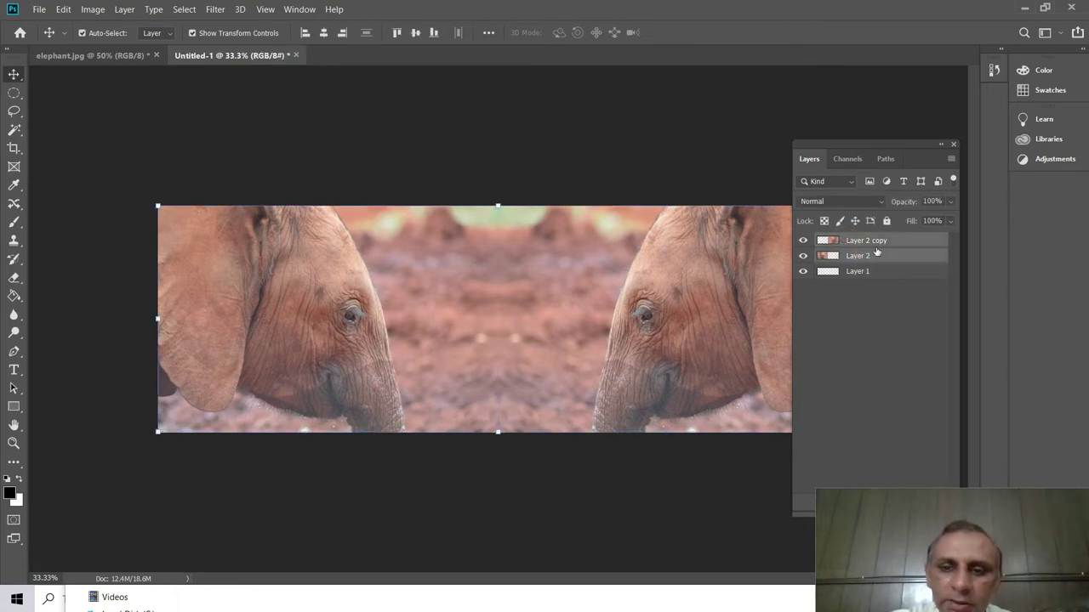
{"action": "right_click", "coordinate": [878, 255]}
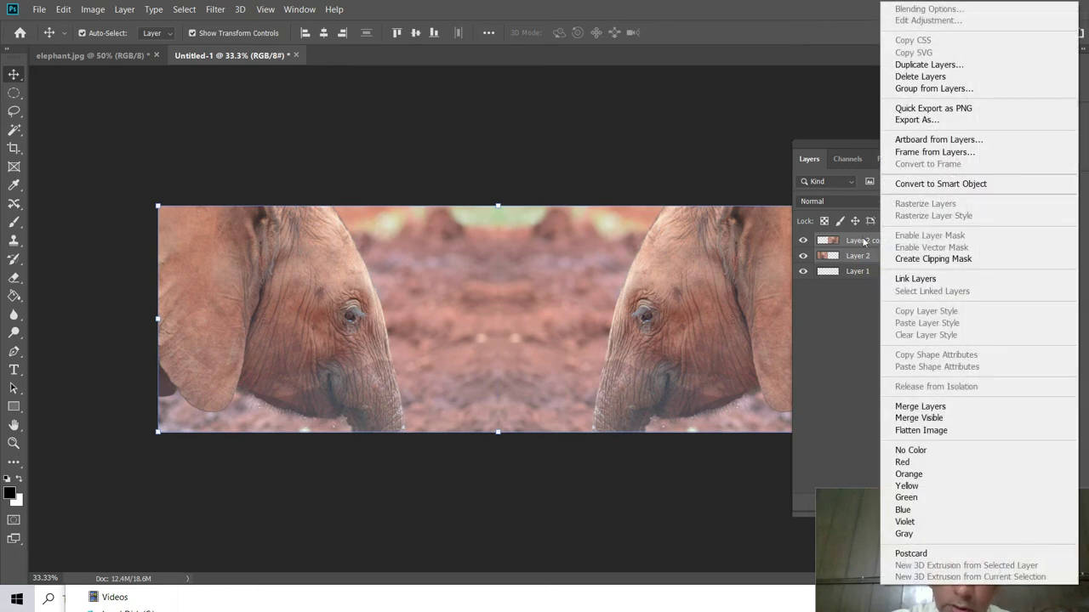
{"action": "left_click", "coordinate": [941, 90]}
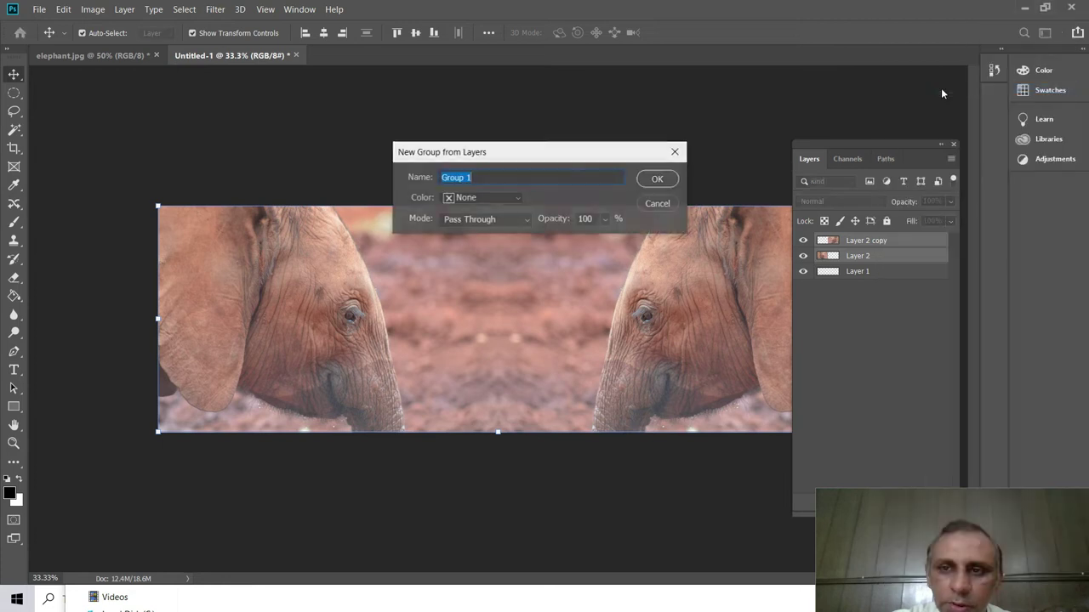
{"action": "left_click", "coordinate": [653, 177]}
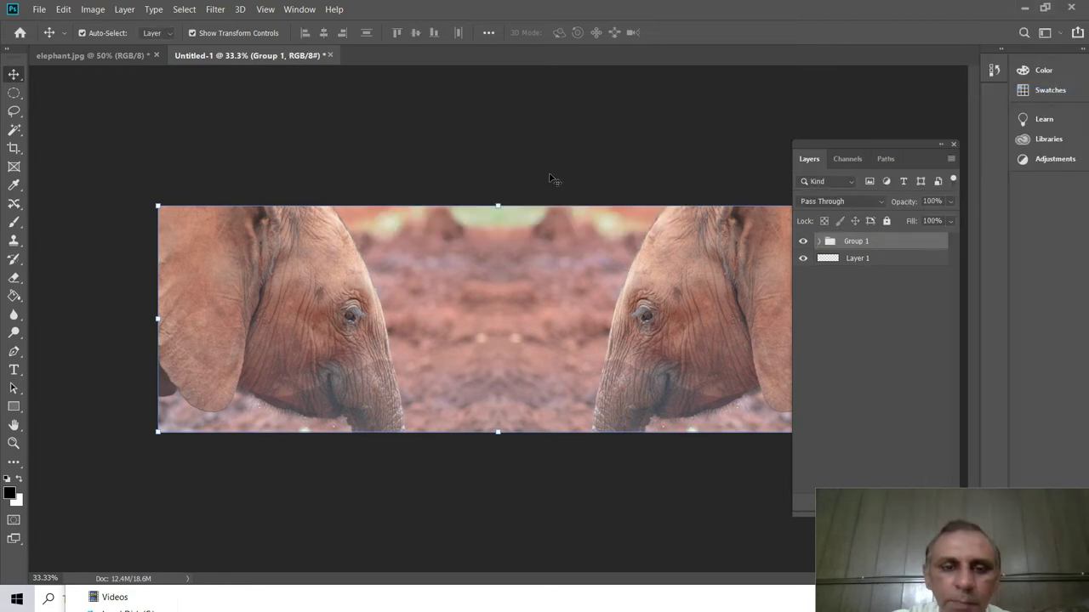
{"action": "left_click", "coordinate": [479, 524]}
{"action": "key", "text": "alt+Tab"}
{"action": "key", "text": "alt+Tab"}
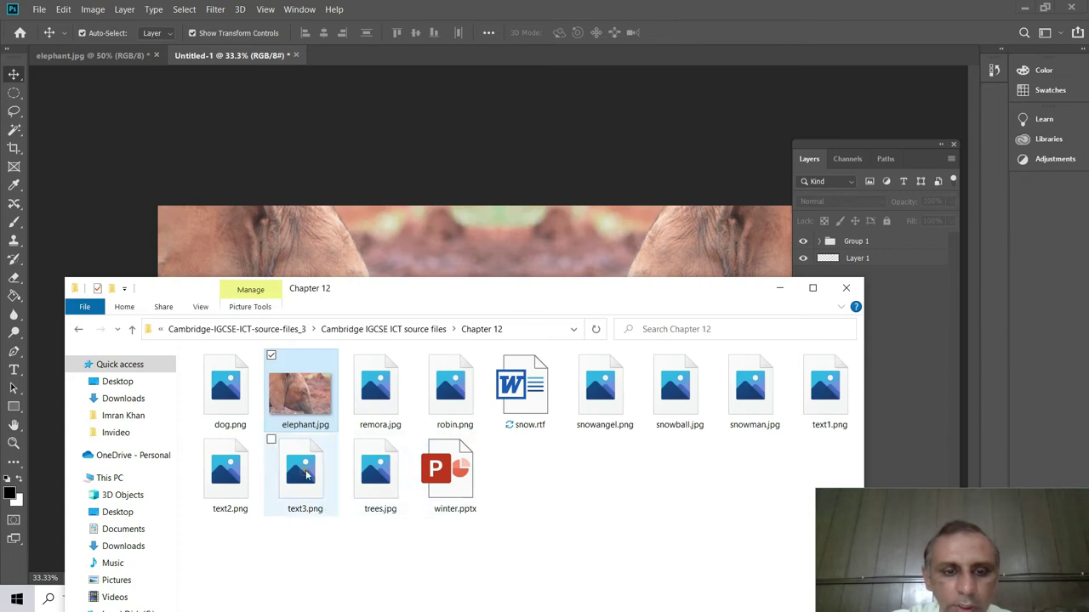
Step: Pick text3.png in Explorer and carry it over to the Untitled-1 banner in Photoshop
{"action": "left_click", "coordinate": [299, 471]}
{"action": "left_click_drag", "start_coordinate": [299, 471], "coordinate": [511, 278]}
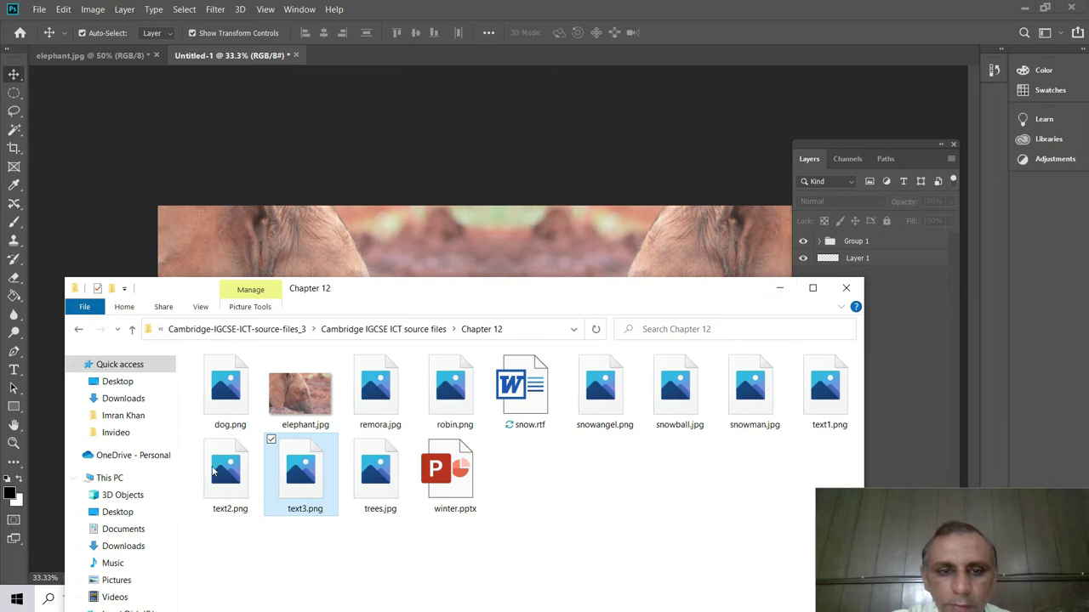
{"action": "key", "text": "alt+Tab"}
{"action": "left_click_drag", "start_coordinate": [302, 472], "coordinate": [392, 313]}
{"action": "key", "text": "alt+Tab"}
{"action": "key", "text": "alt+Tab"}
{"action": "key", "text": "alt+Tab"}
{"action": "key", "text": "alt+Tab"}
{"action": "key", "text": "alt+Tab"}
{"action": "key", "text": "alt+Tab"}
{"action": "key", "text": "alt+Tab"}
{"action": "key", "text": "alt+Tab"}
{"action": "key", "text": "alt+Tab"}
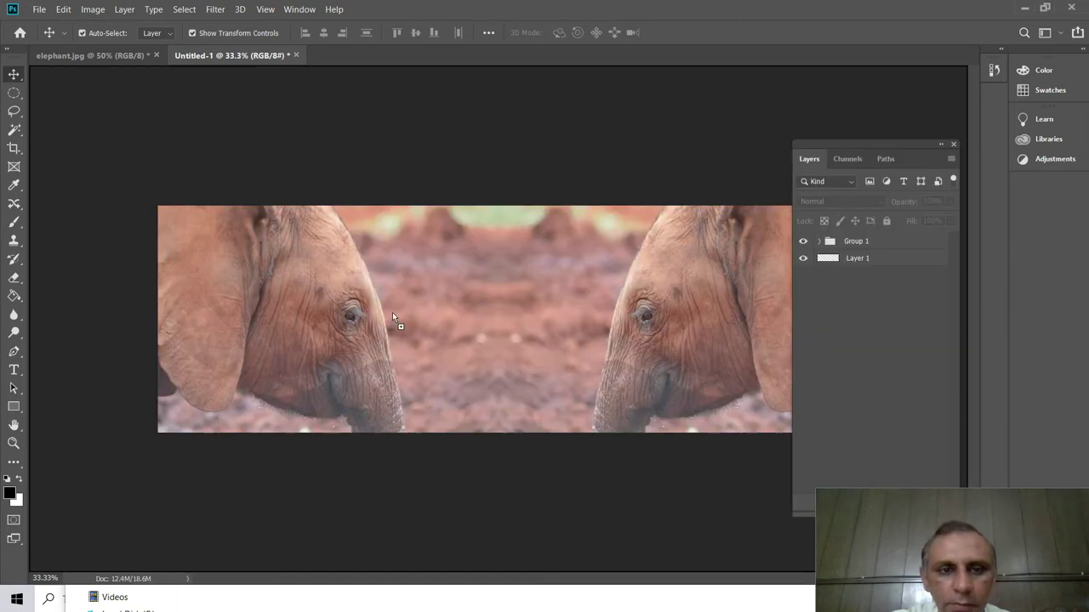
Step: Drop text3.png as a layer and centre the red title between the two elephants
{"action": "left_click_drag", "start_coordinate": [477, 300], "coordinate": [473, 275]}
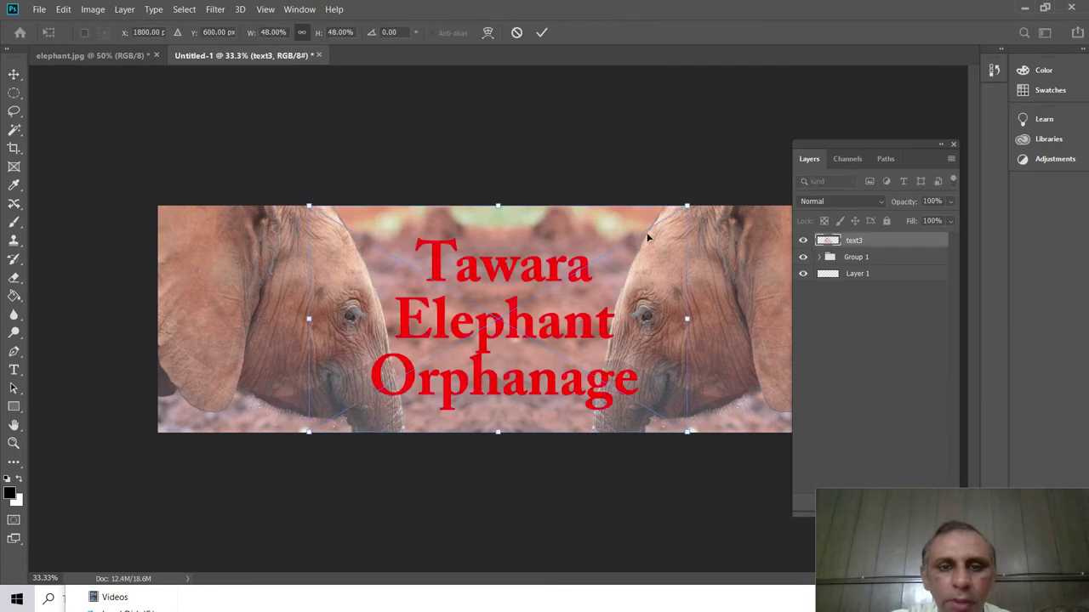
{"action": "left_click", "coordinate": [13, 74]}
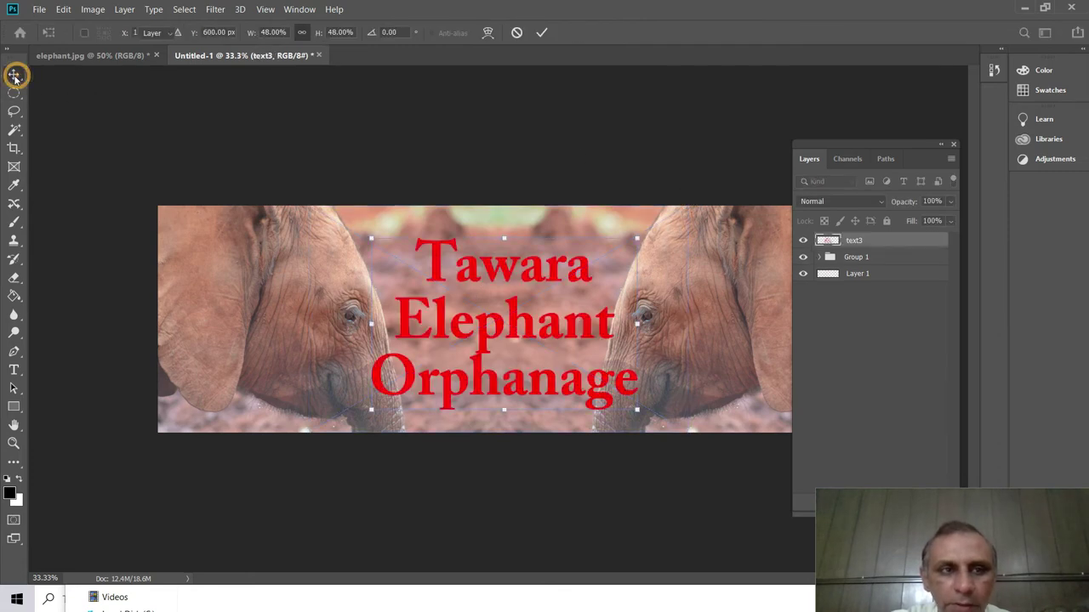
{"action": "mouse_move", "coordinate": [534, 277]}
{"action": "left_mouse_down"}
{"action": "mouse_move", "coordinate": [523, 274]}
{"action": "mouse_move", "coordinate": [542, 276]}
{"action": "left_mouse_up"}
{"action": "left_click", "coordinate": [546, 175]}
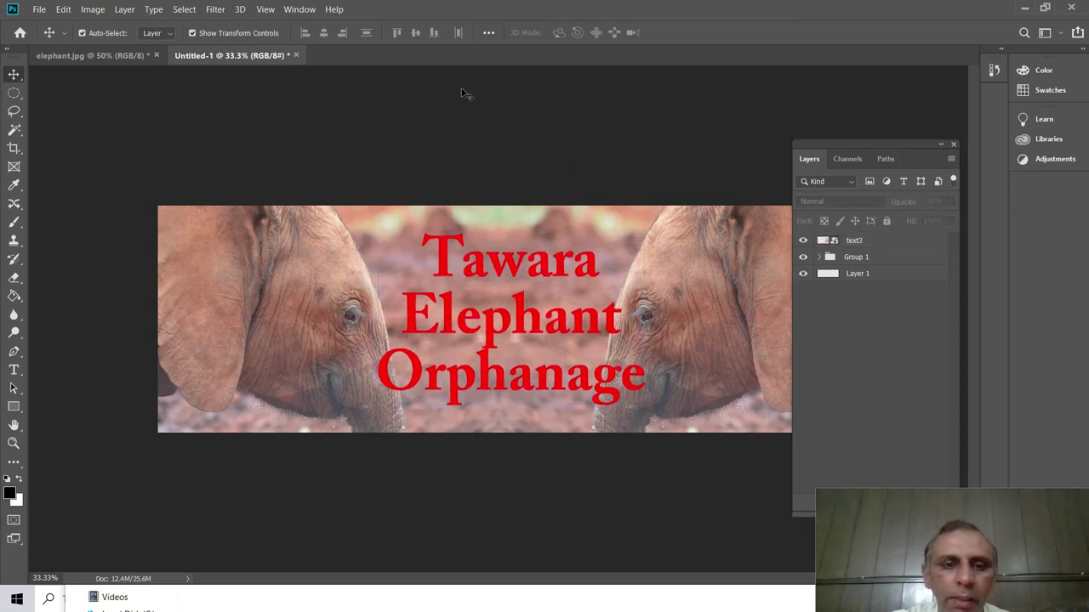
Step: Save the banner as a JPEG named 'activity 12 d' at High quality 8
{"action": "left_click", "coordinate": [39, 9]}
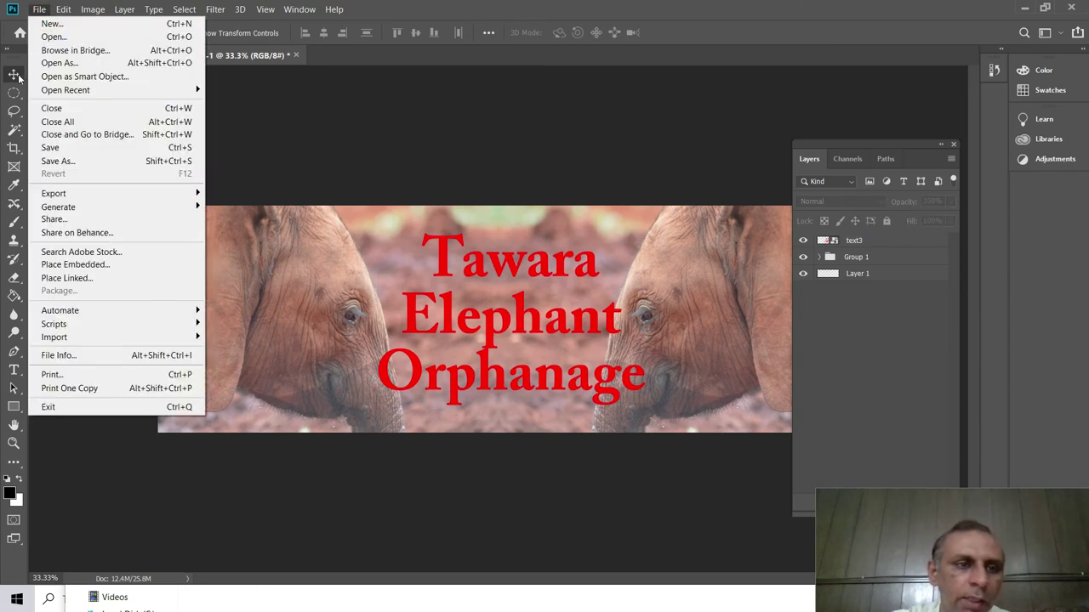
{"action": "left_click", "coordinate": [83, 162]}
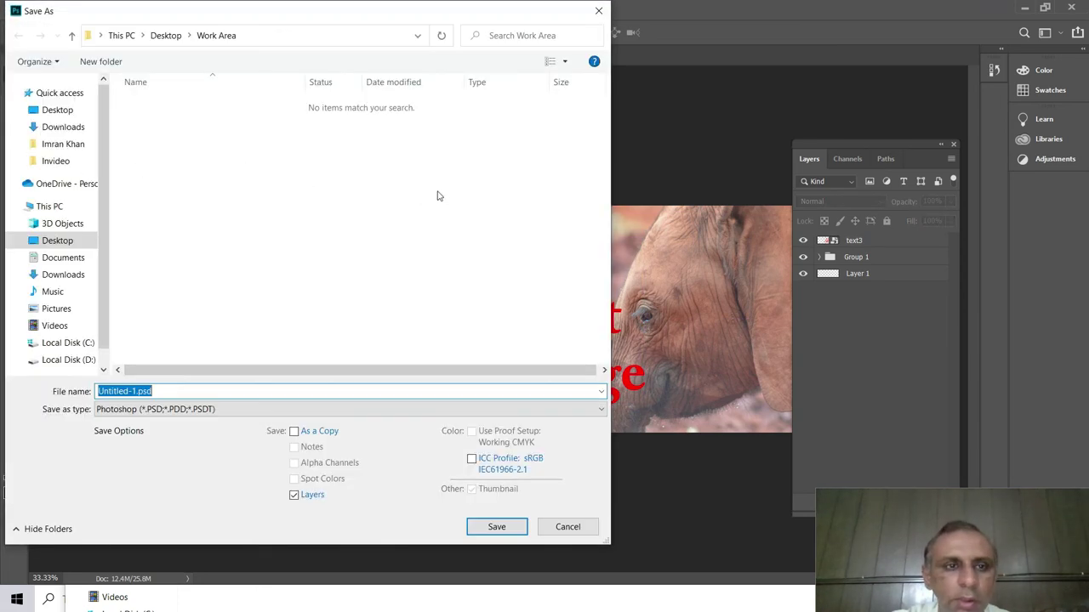
{"action": "left_click", "coordinate": [245, 412]}
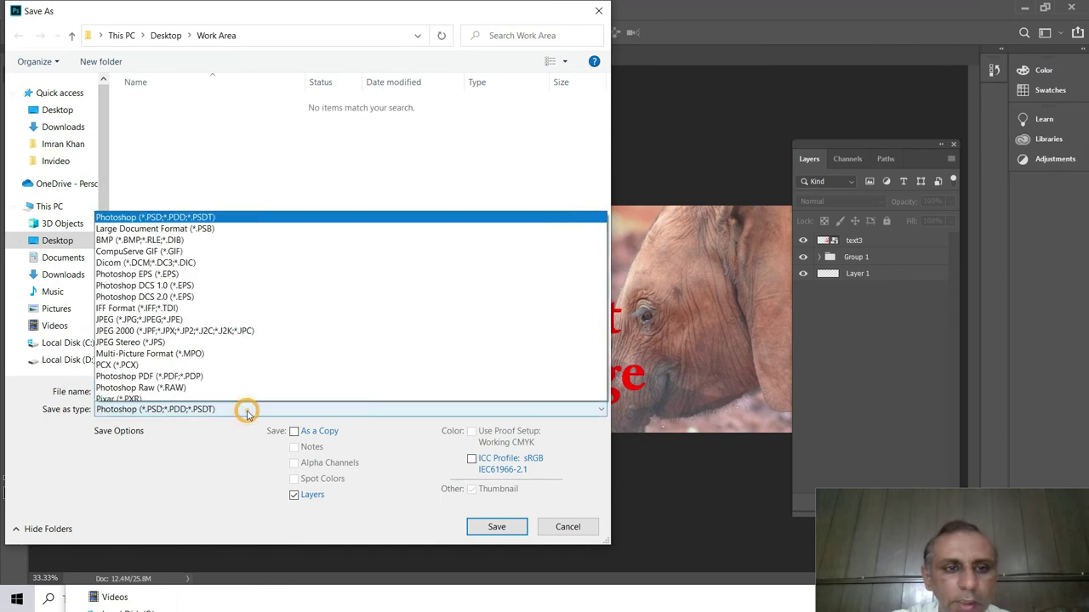
{"action": "left_click", "coordinate": [141, 258]}
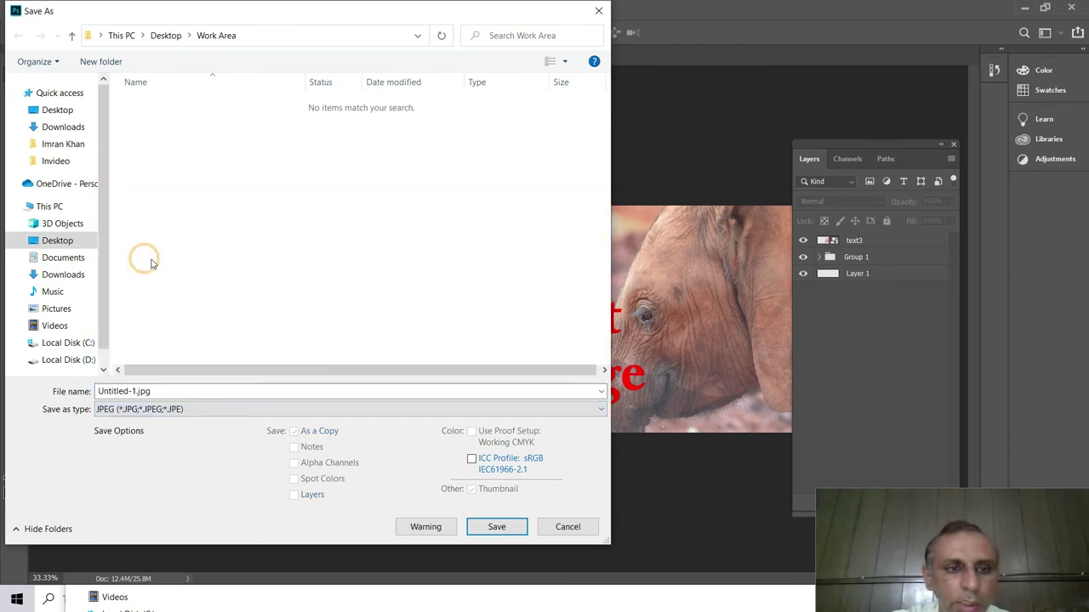
{"action": "left_click", "coordinate": [173, 391]}
{"action": "type", "text": "acti"}
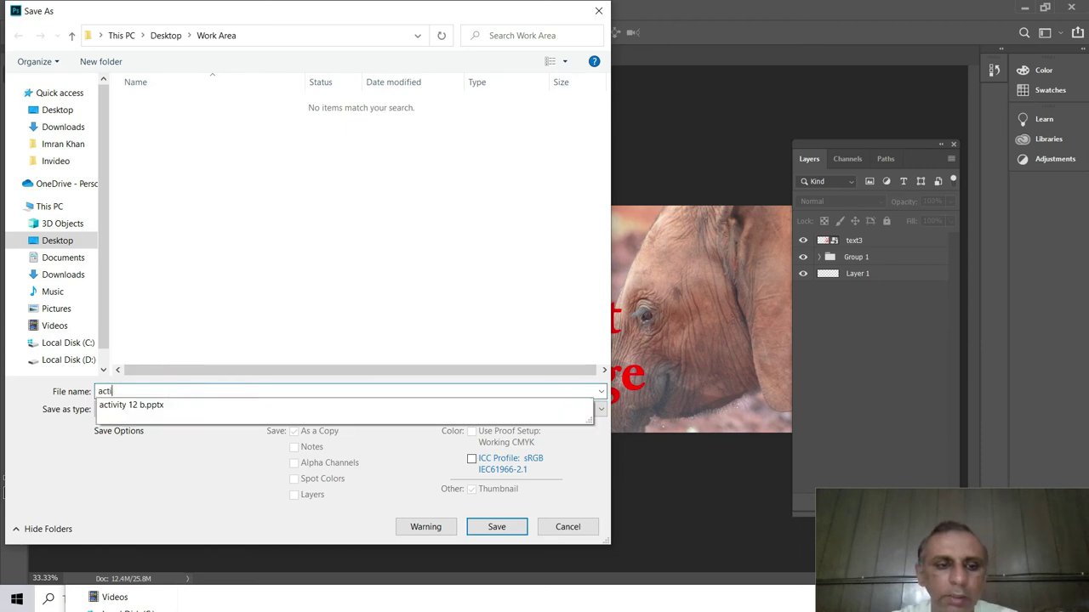
{"action": "type", "text": "vity 1"}
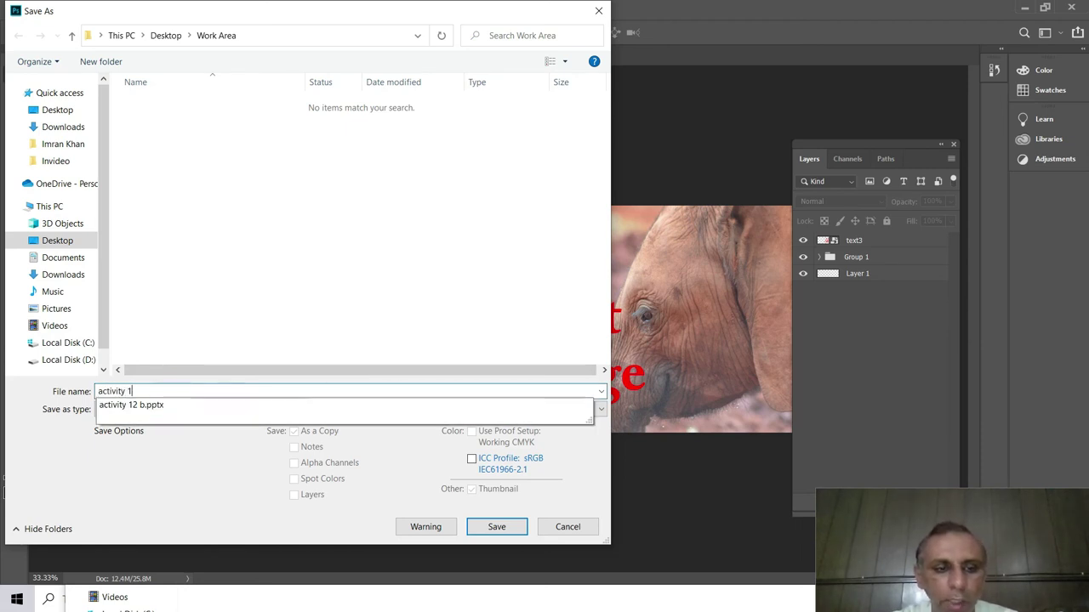
{"action": "type", "text": "2 d"}
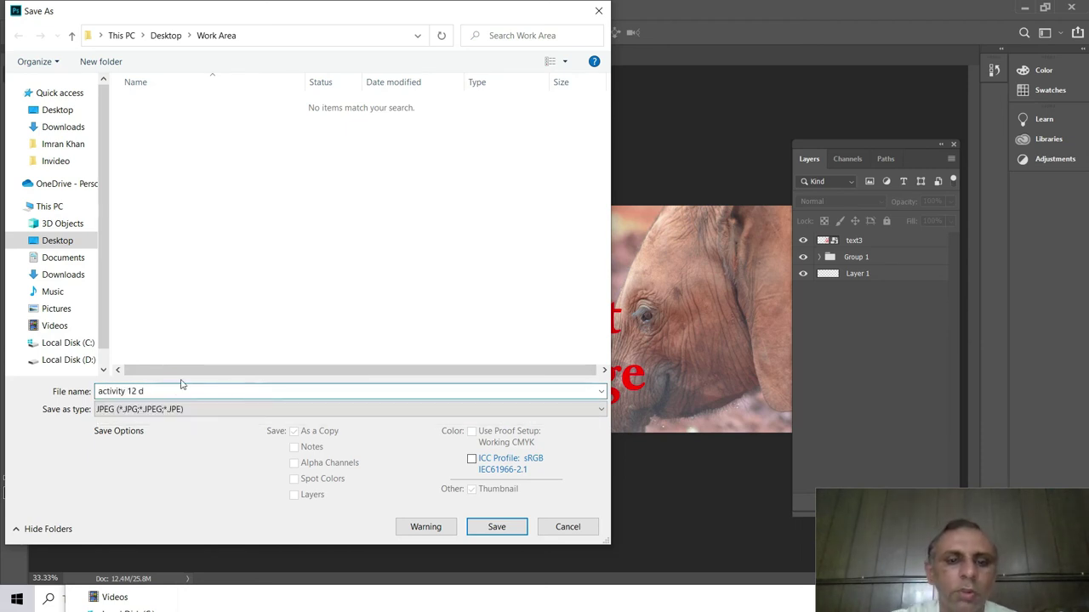
{"action": "left_click", "coordinate": [500, 528]}
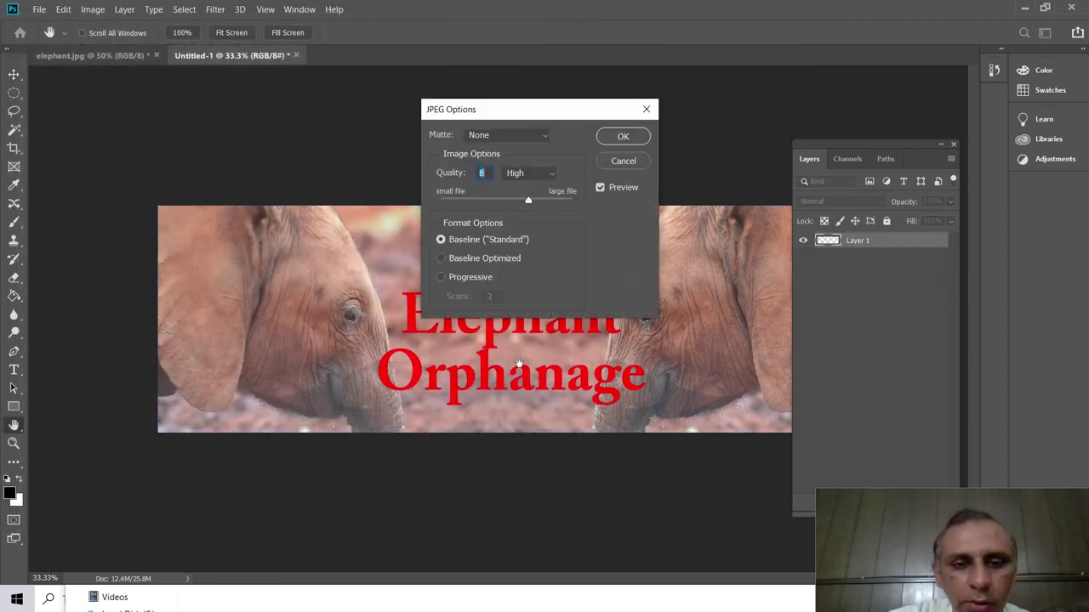
{"action": "left_click", "coordinate": [627, 139]}
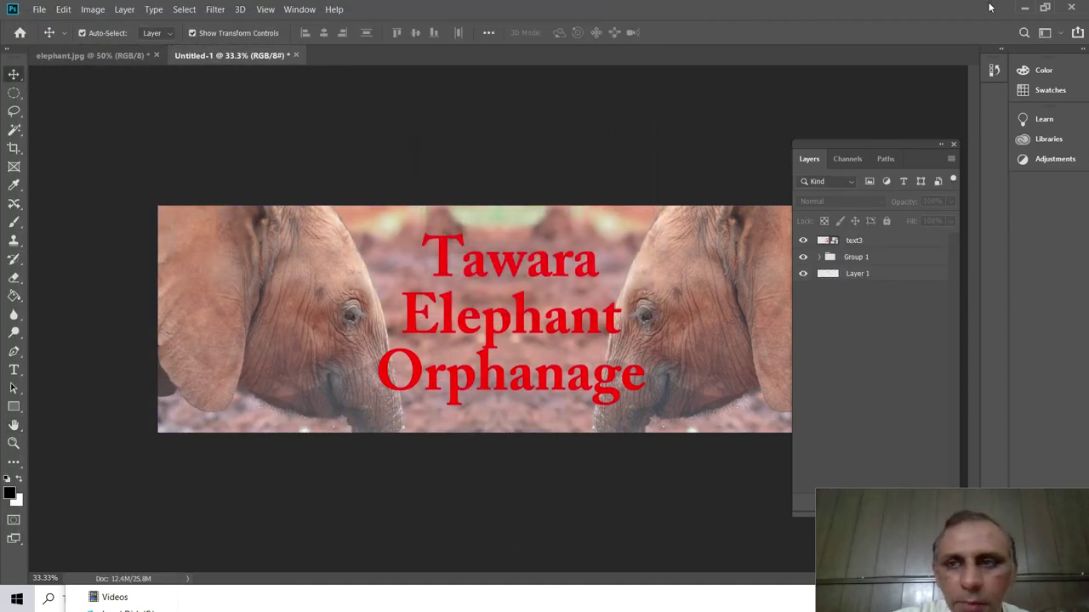
Step: Open activity 12 d.jpg from the Work Area folder in File Explorer
{"action": "left_click", "coordinate": [1024, 7]}
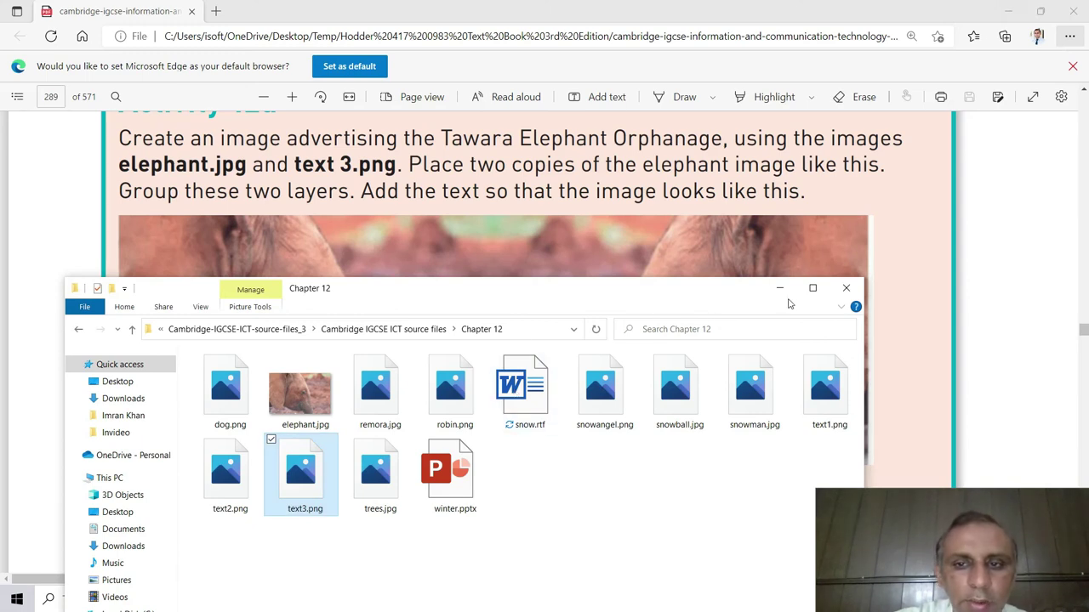
{"action": "left_click", "coordinate": [780, 290]}
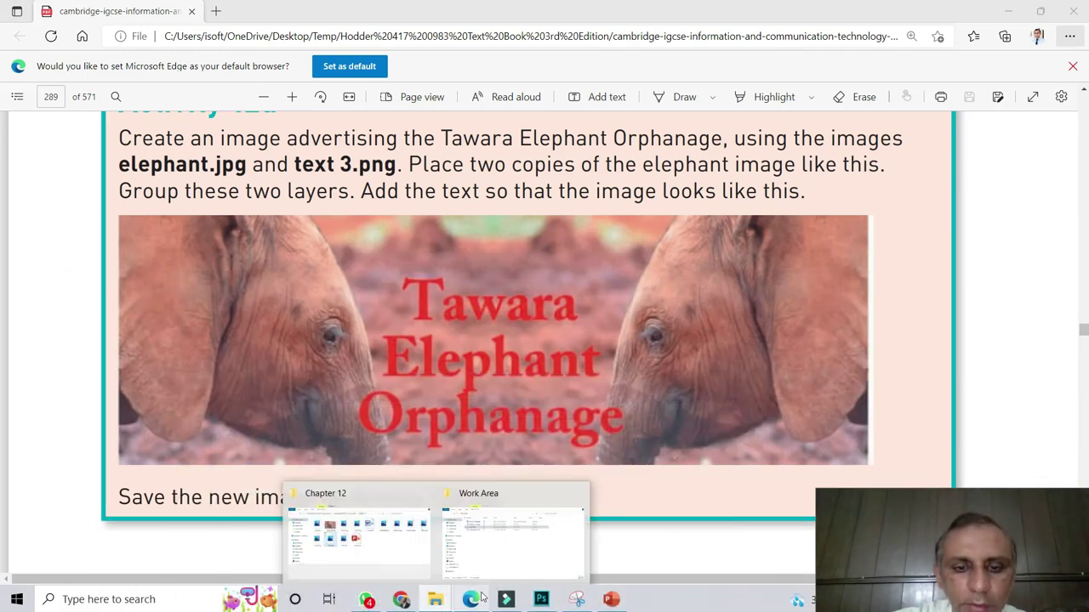
{"action": "left_click", "coordinate": [512, 549]}
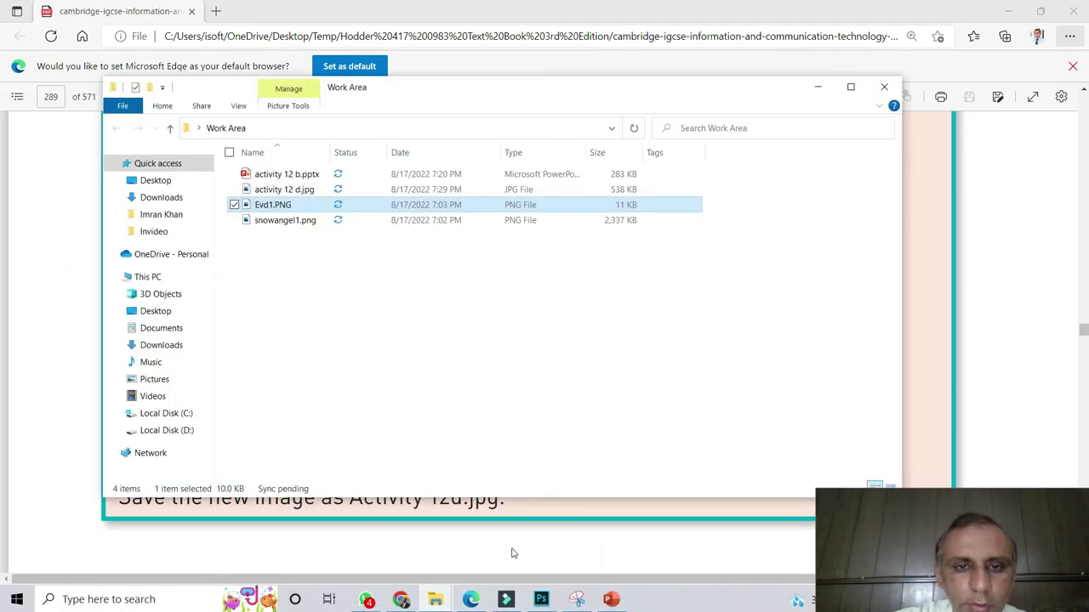
{"action": "double_click", "coordinate": [296, 189]}
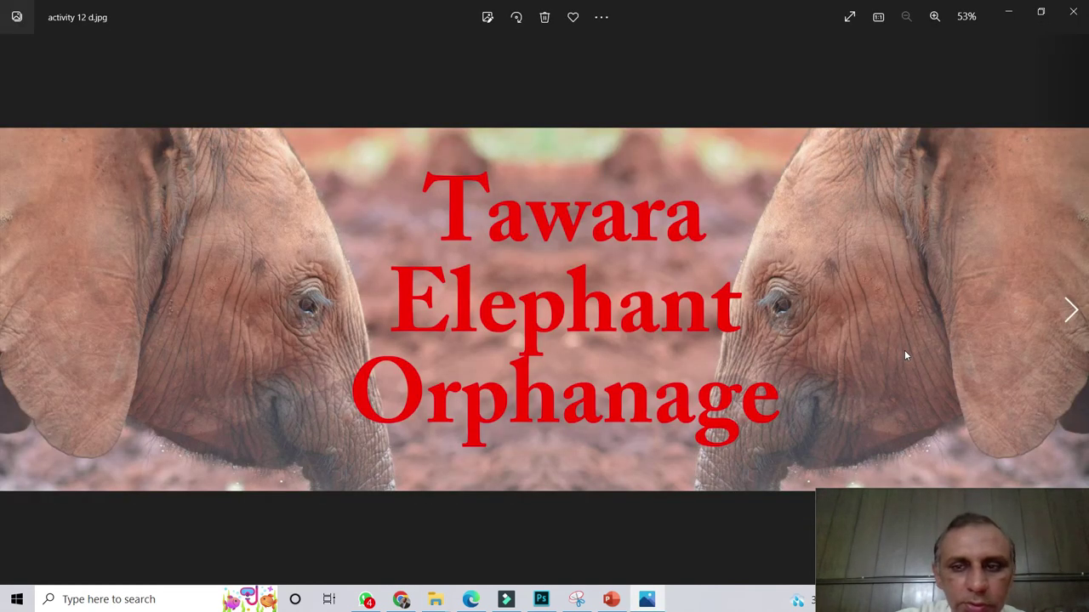
Step: Zoom in to inspect the saved image, then close the viewer
{"action": "double_click", "coordinate": [904, 350]}
{"action": "double_click", "coordinate": [553, 273]}
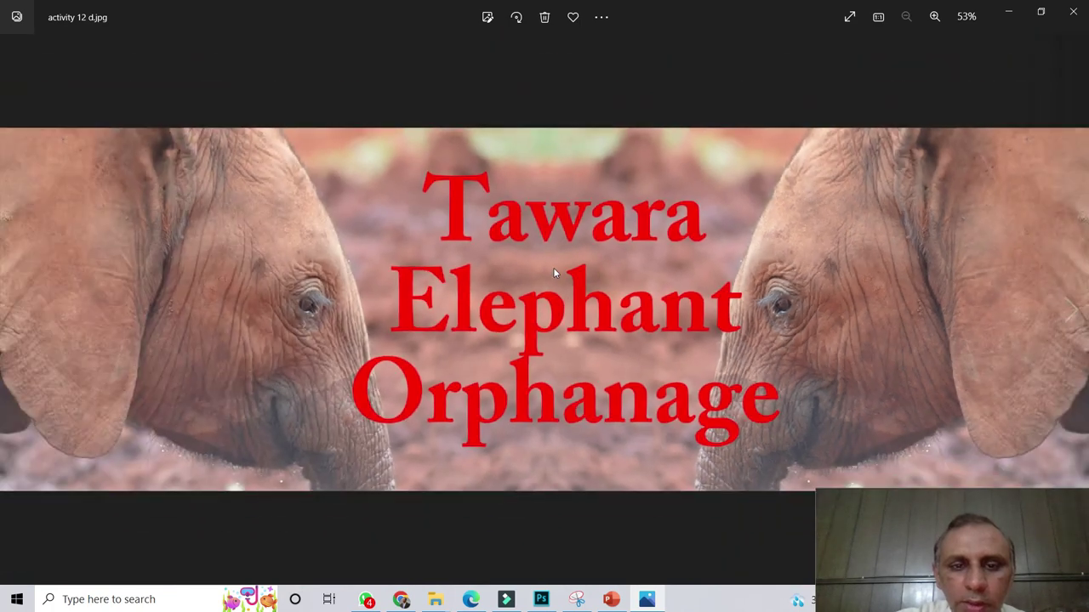
{"action": "left_click", "coordinate": [1073, 11]}
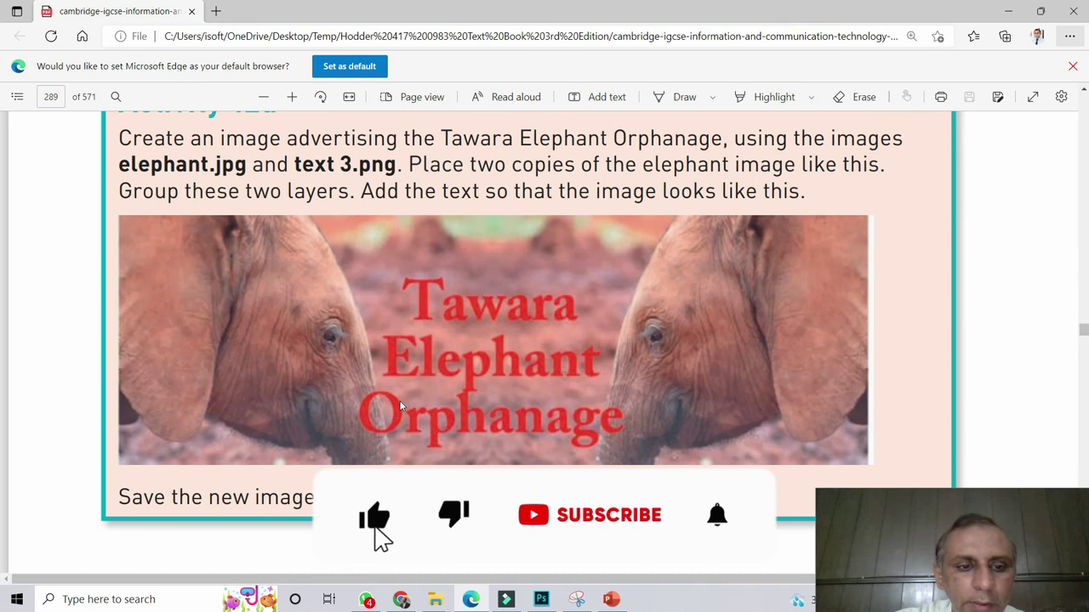
{"action": "scroll", "coordinate": [358, 399], "scroll_direction": "up", "scroll_amount": 1}
{"action": "scroll", "coordinate": [485, 340], "scroll_direction": "down", "scroll_amount": 1}
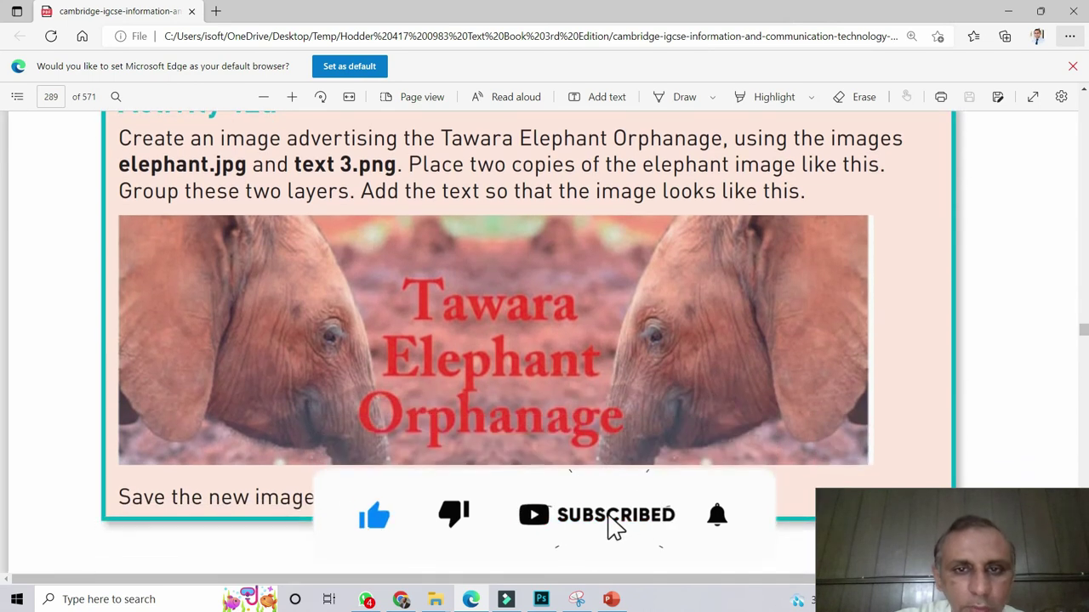
{"action": "scroll", "coordinate": [485, 340], "scroll_direction": "up", "scroll_amount": 1}
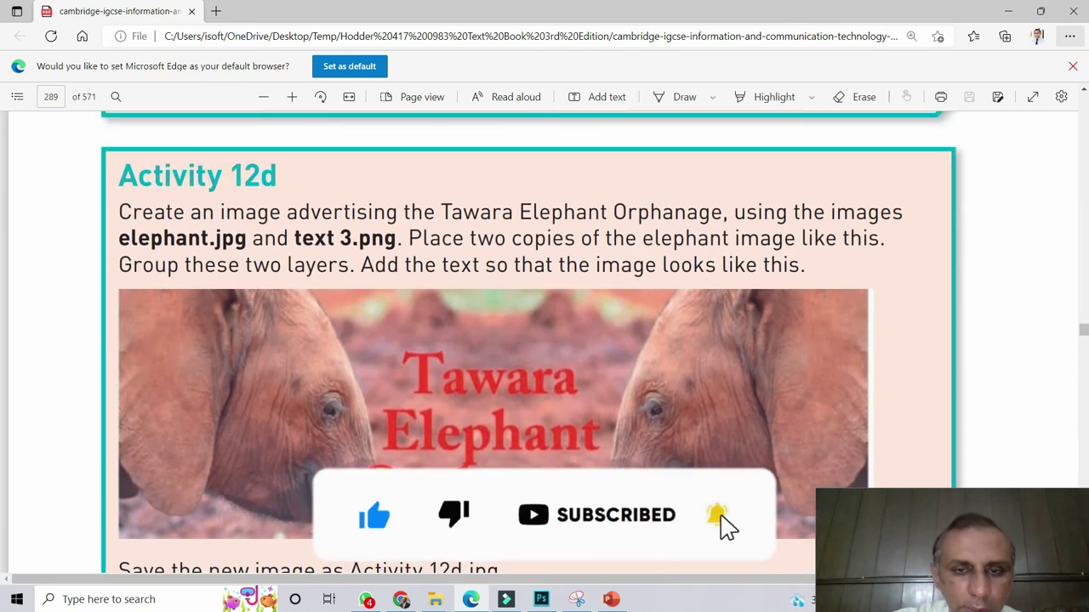